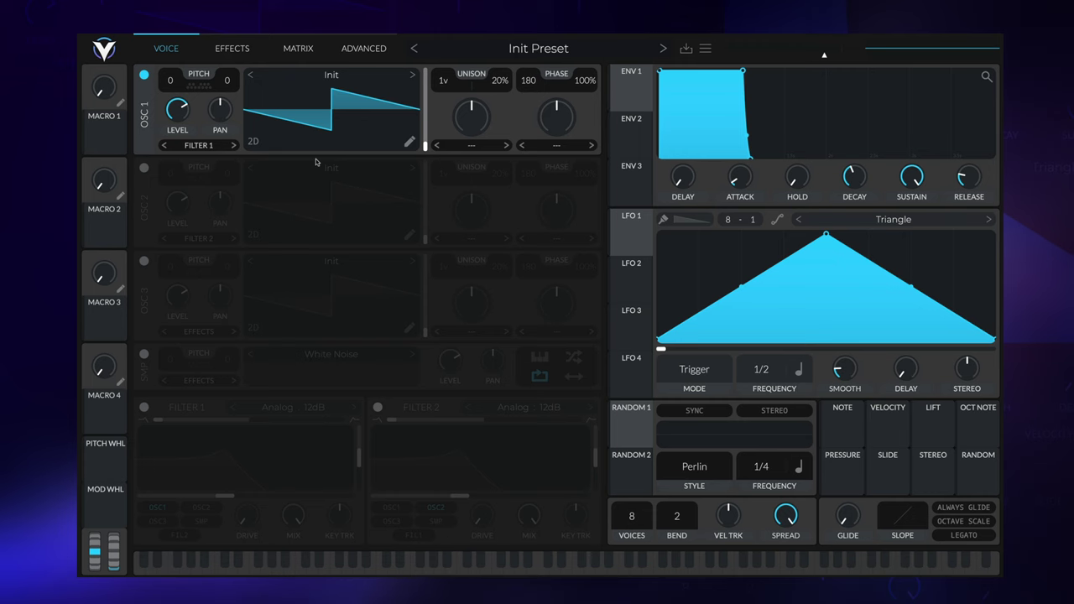
# Switch on oscillators 2 and 3 and route both to Filter 1
pyautogui.click(143, 168)
pyautogui.click(144, 261)
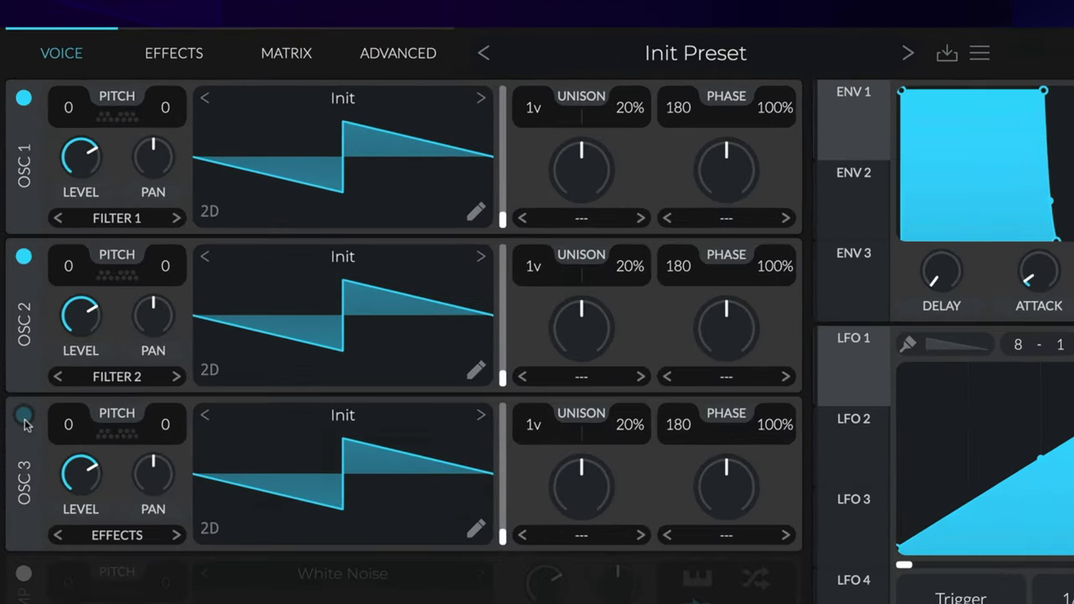
pyautogui.click(124, 542)
pyautogui.click(125, 568)
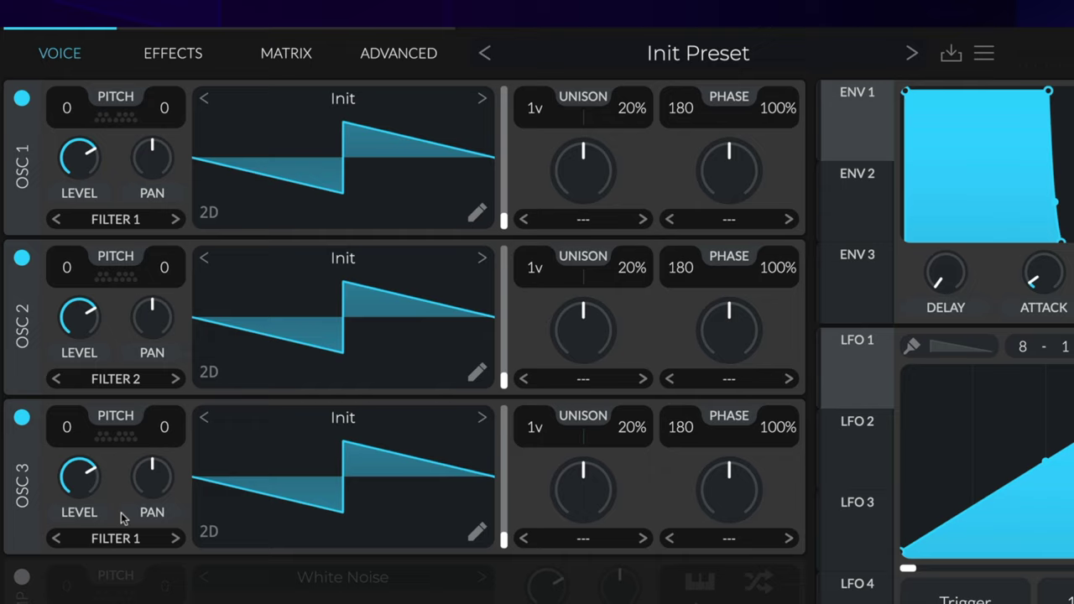
pyautogui.click(115, 378)
pyautogui.click(117, 408)
# Give all three oscillators 6 unison voices with detune lowered to 6%, 5% and 6%
pyautogui.moveTo(547, 107); pyautogui.dragTo(547, 96)
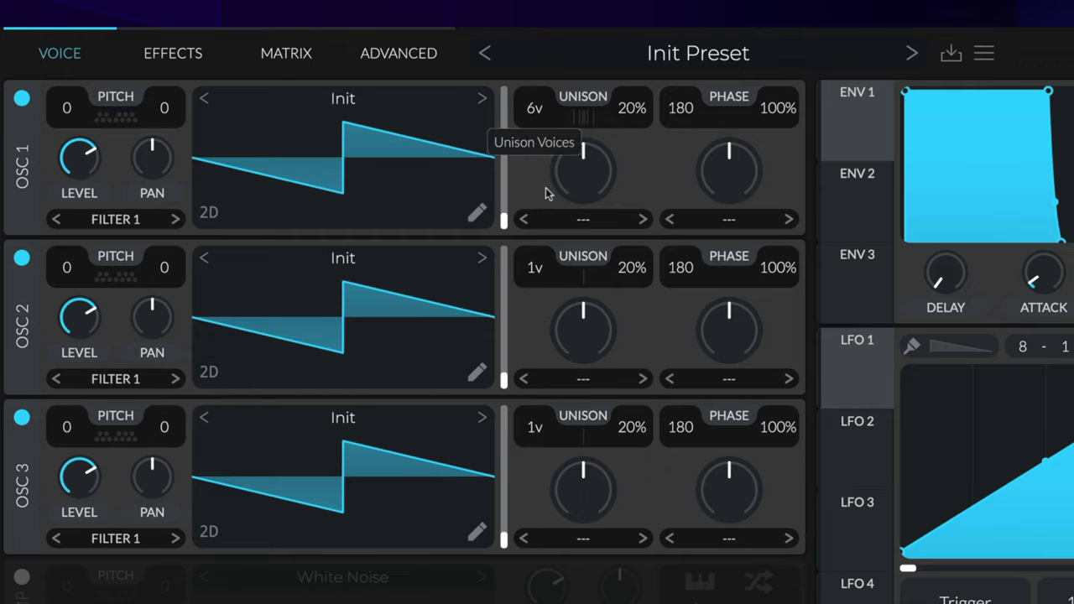
pyautogui.moveTo(538, 288); pyautogui.dragTo(547, 262)
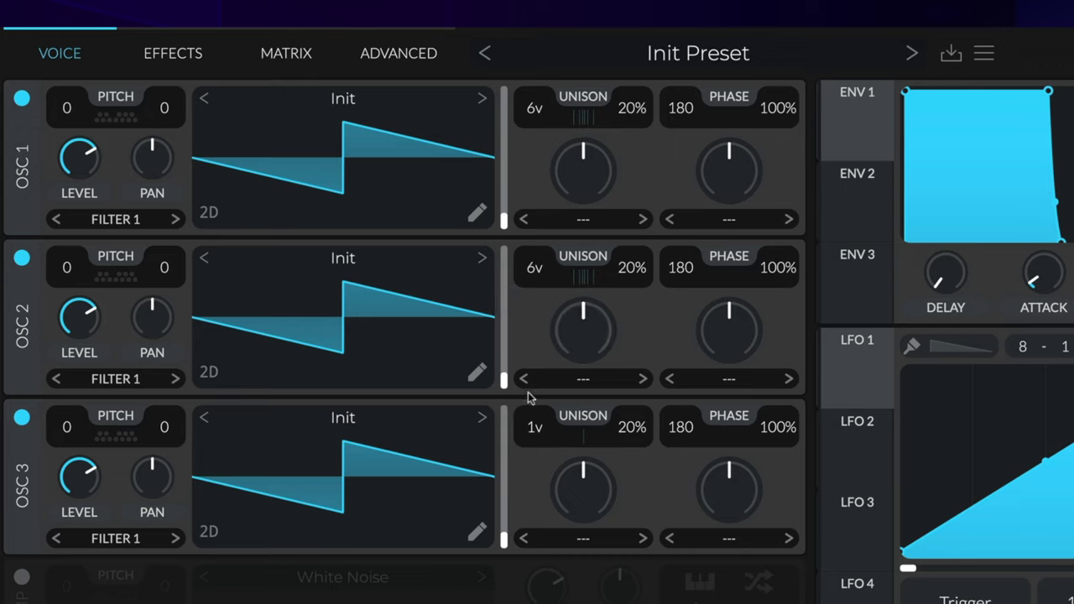
pyautogui.moveTo(534, 433); pyautogui.dragTo(542, 423)
pyautogui.moveTo(628, 431); pyautogui.dragTo(629, 452)
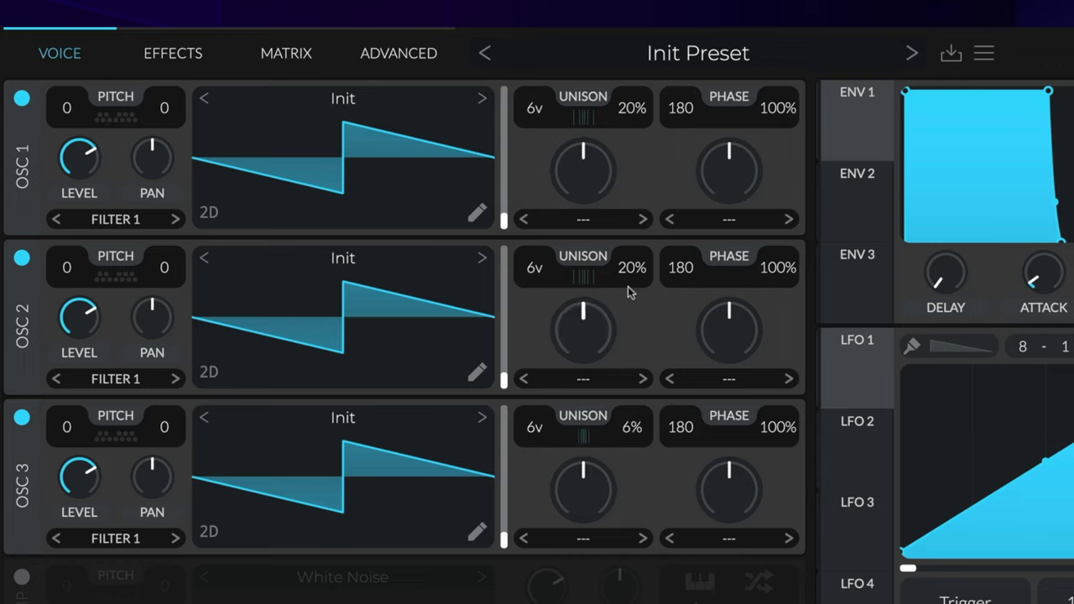
pyautogui.moveTo(630, 273); pyautogui.dragTo(630, 297)
pyautogui.moveTo(629, 105); pyautogui.dragTo(626, 121)
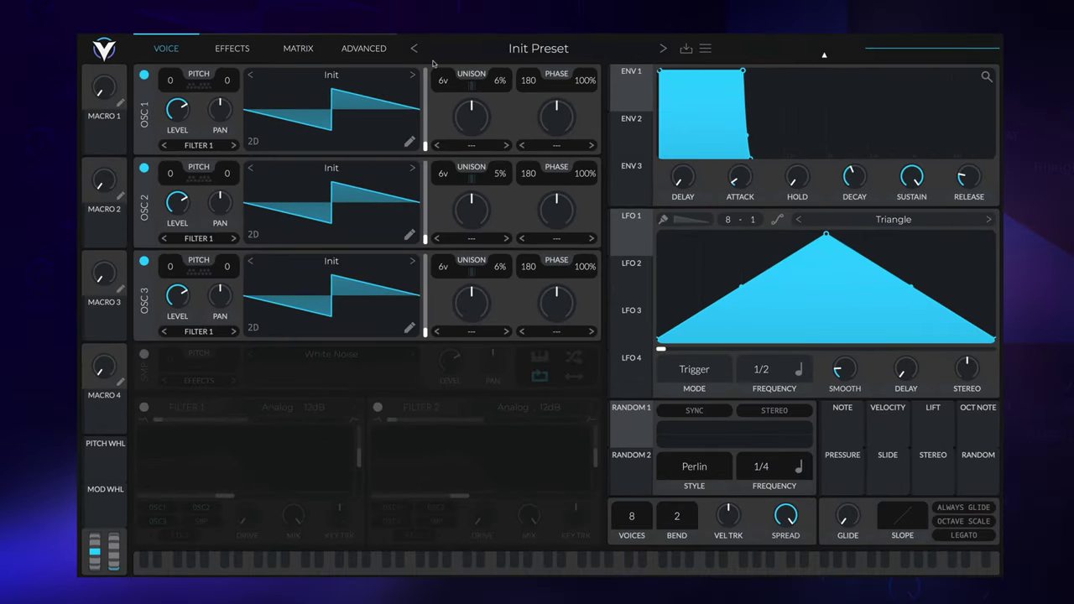
# Enable Filter 1 as Analog 24dB with zero resonance and cutoff dropped to about 31 Hz
pyautogui.click(143, 407)
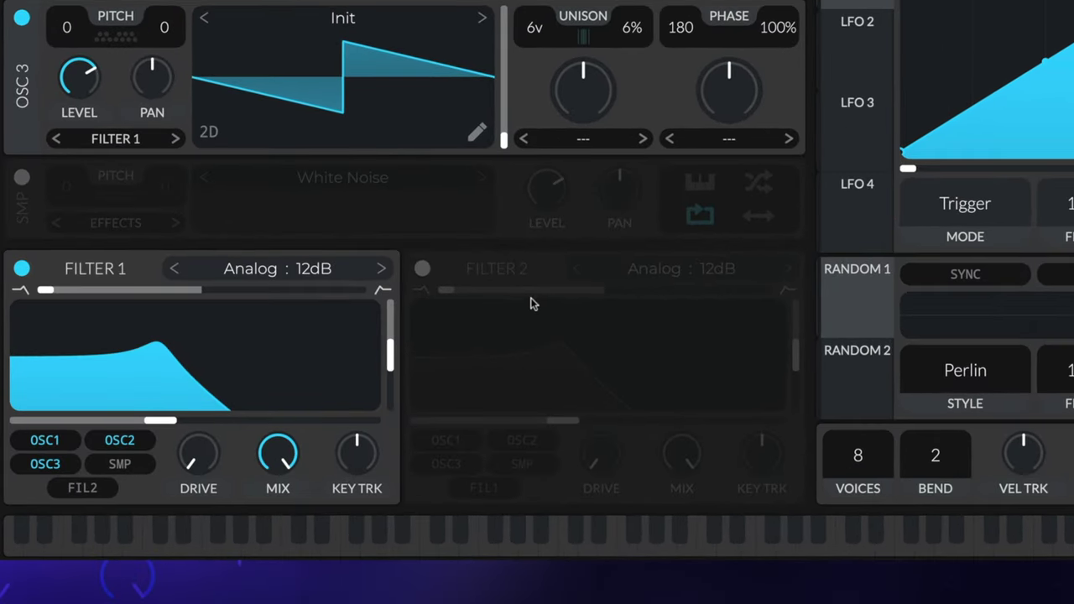
pyautogui.click(381, 269)
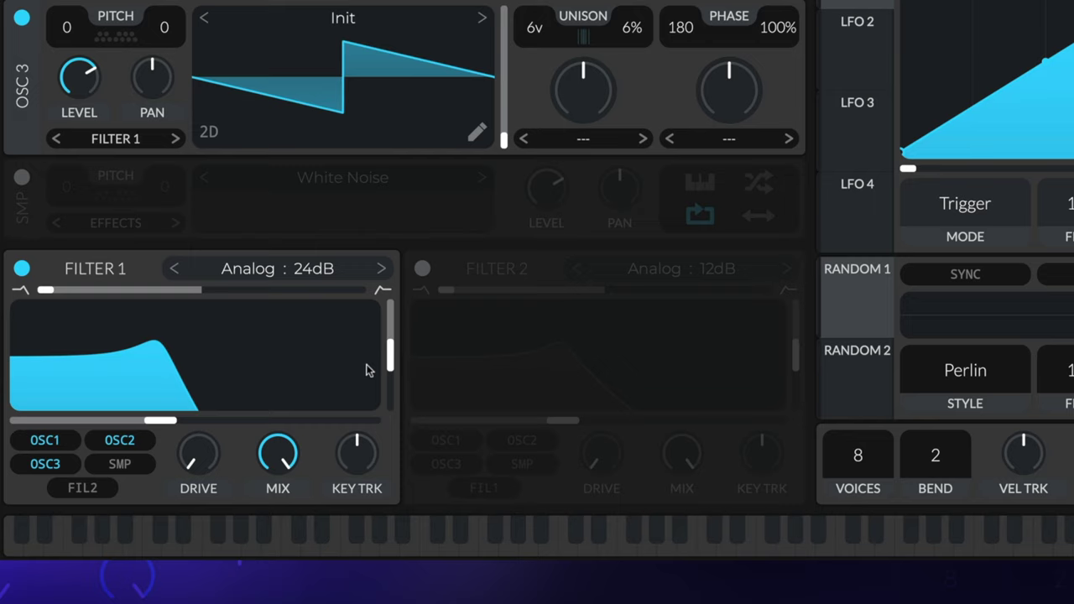
pyautogui.moveTo(389, 353); pyautogui.dragTo(409, 471)
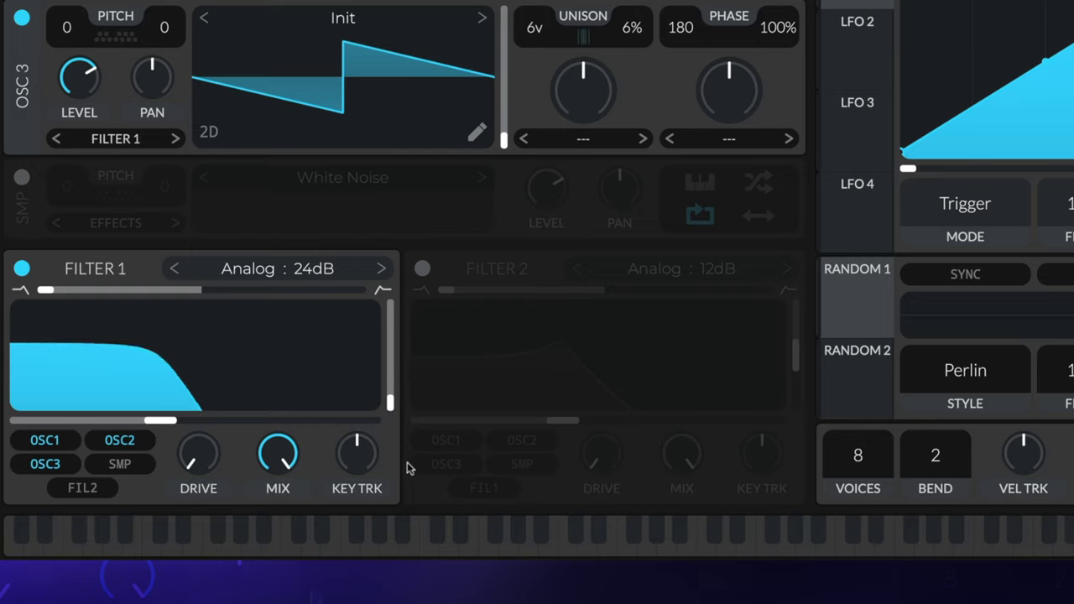
pyautogui.moveTo(159, 420); pyautogui.dragTo(7, 434)
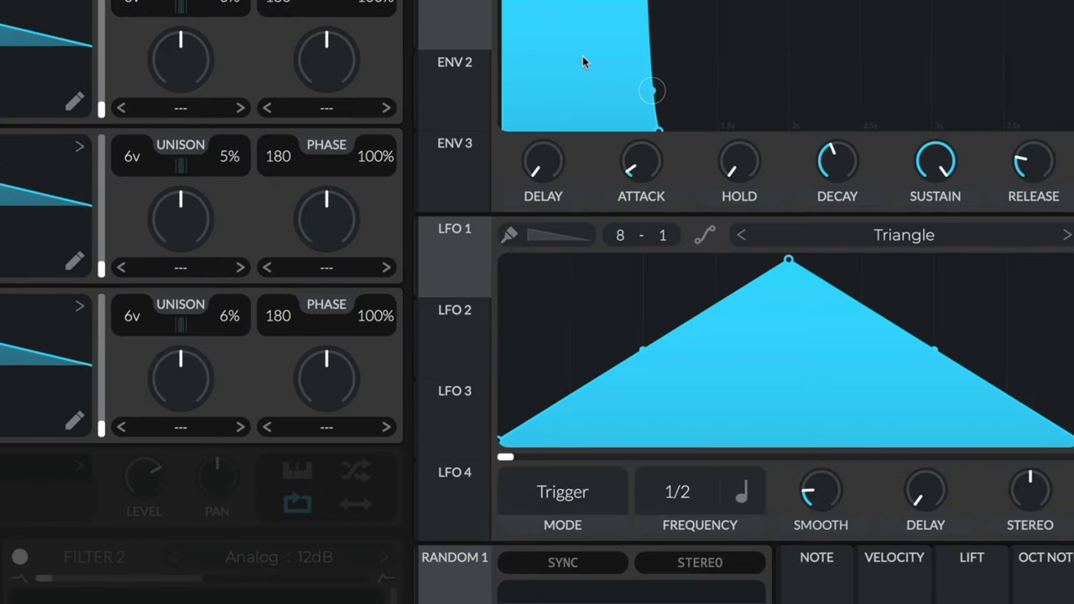
# Reshape LFO 1 into an exponential decay ramp with zero smoothing and its rate in seconds
pyautogui.moveTo(789, 260); pyautogui.dragTo(501, 260)
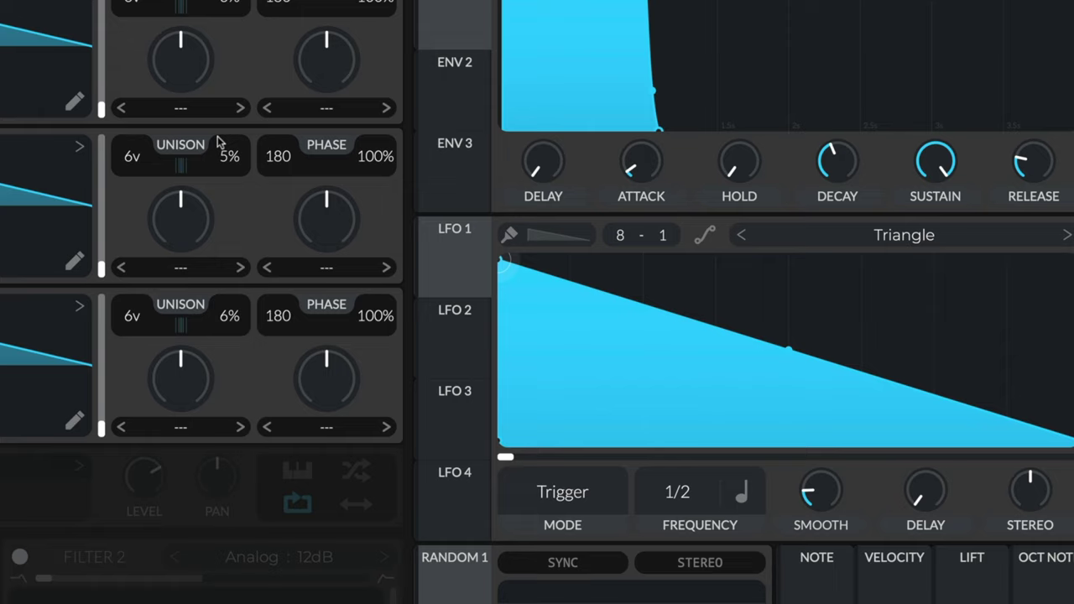
pyautogui.moveTo(793, 351); pyautogui.dragTo(750, 444)
pyautogui.moveTo(825, 491); pyautogui.dragTo(830, 512)
pyautogui.click(744, 496)
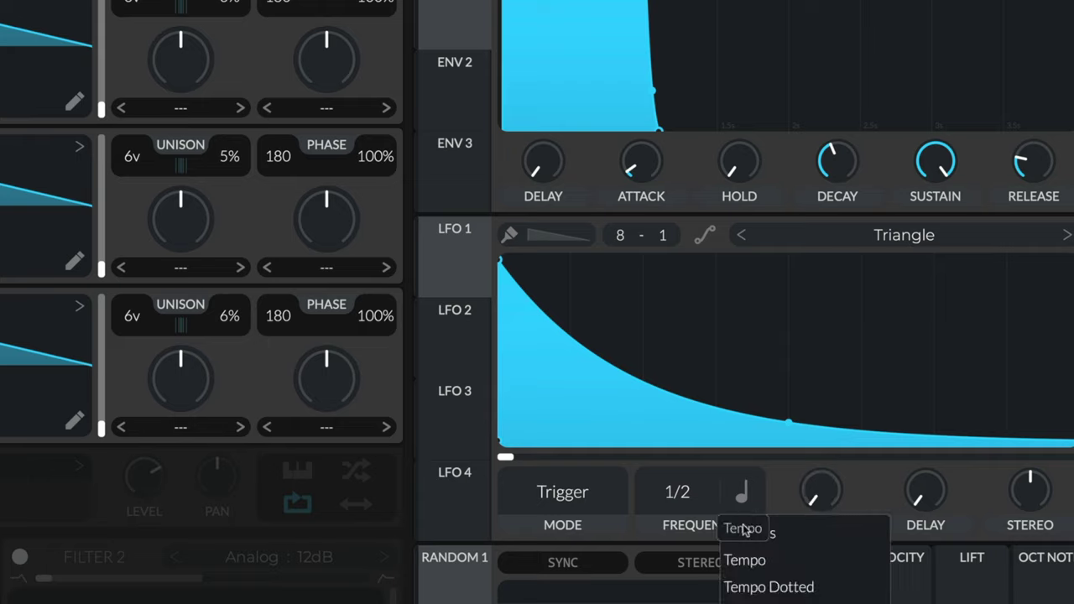
pyautogui.click(745, 543)
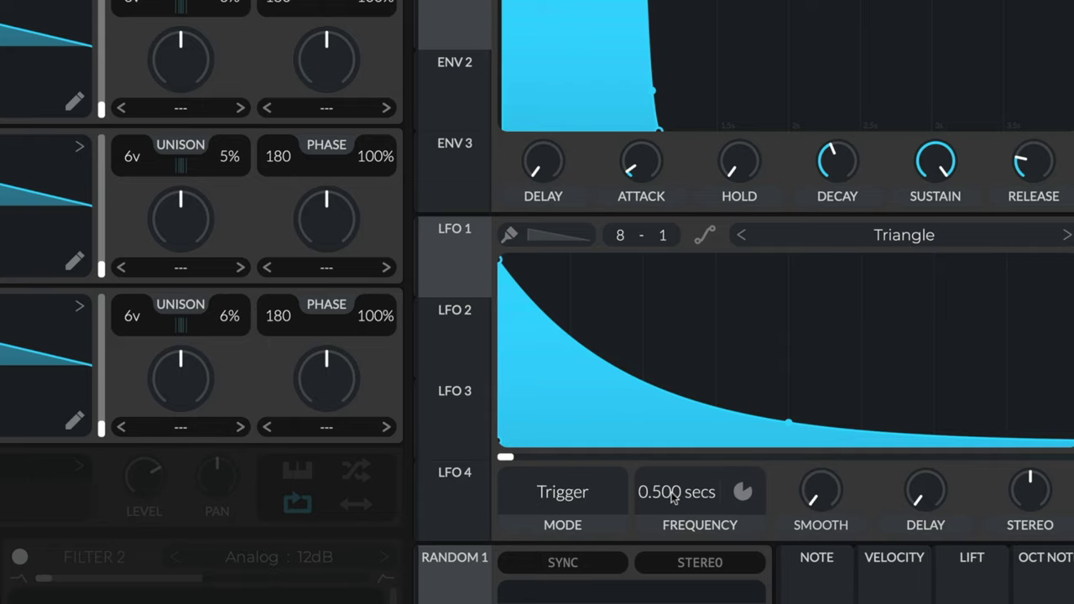
pyautogui.scroll(-5, 671, 492)
# Put LFO 1 in Envelope mode at about 0.57 secs, modulating Filter 1's cutoff
pyautogui.click(540, 496)
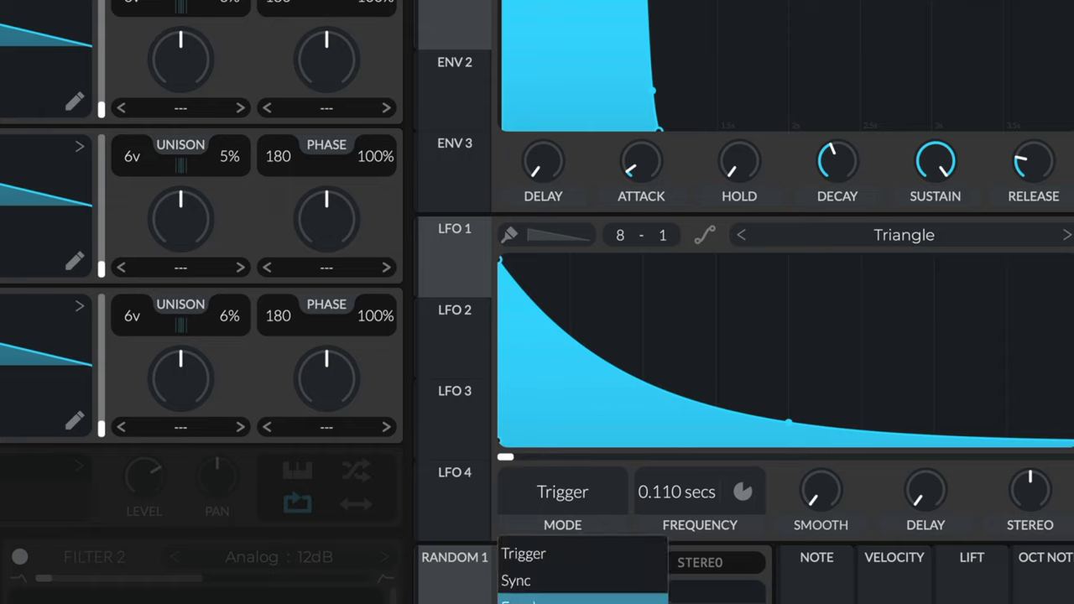
pyautogui.click(537, 599)
pyautogui.click(540, 495)
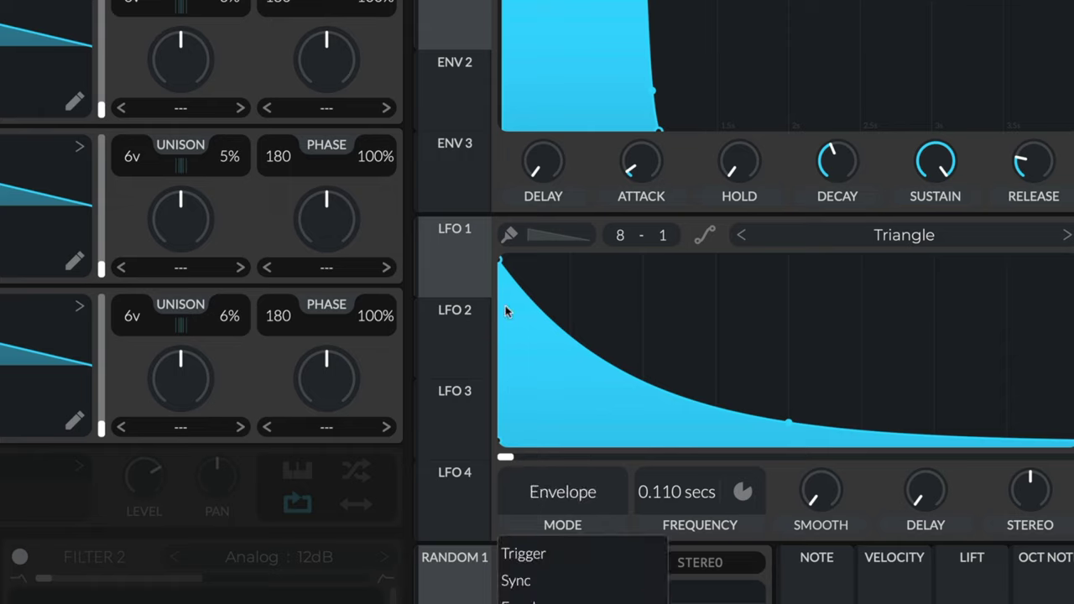
pyautogui.click(609, 54)
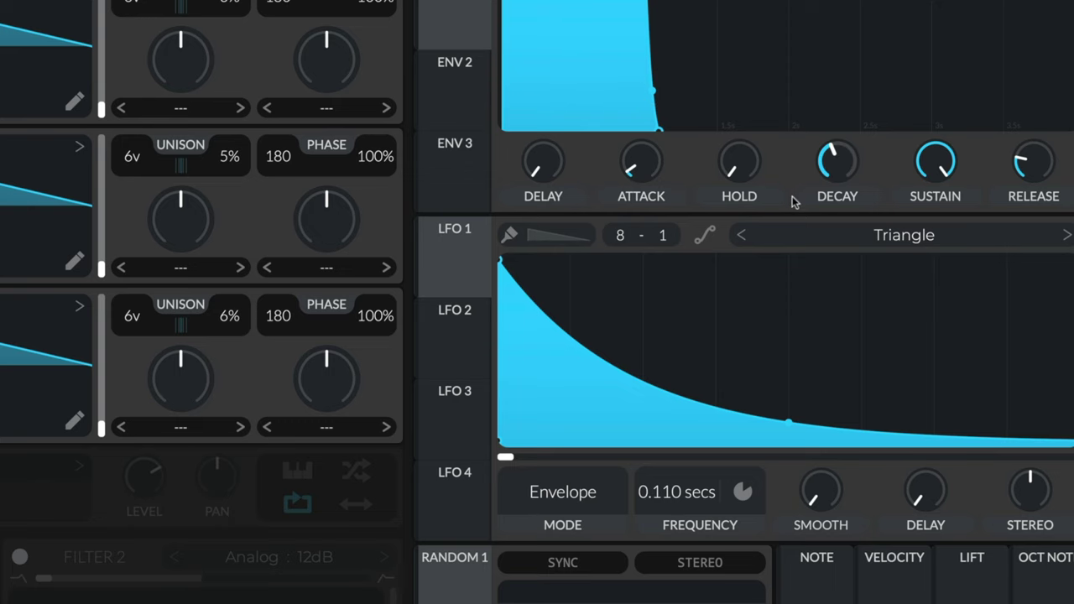
pyautogui.moveTo(454, 264); pyautogui.dragTo(0, 603)
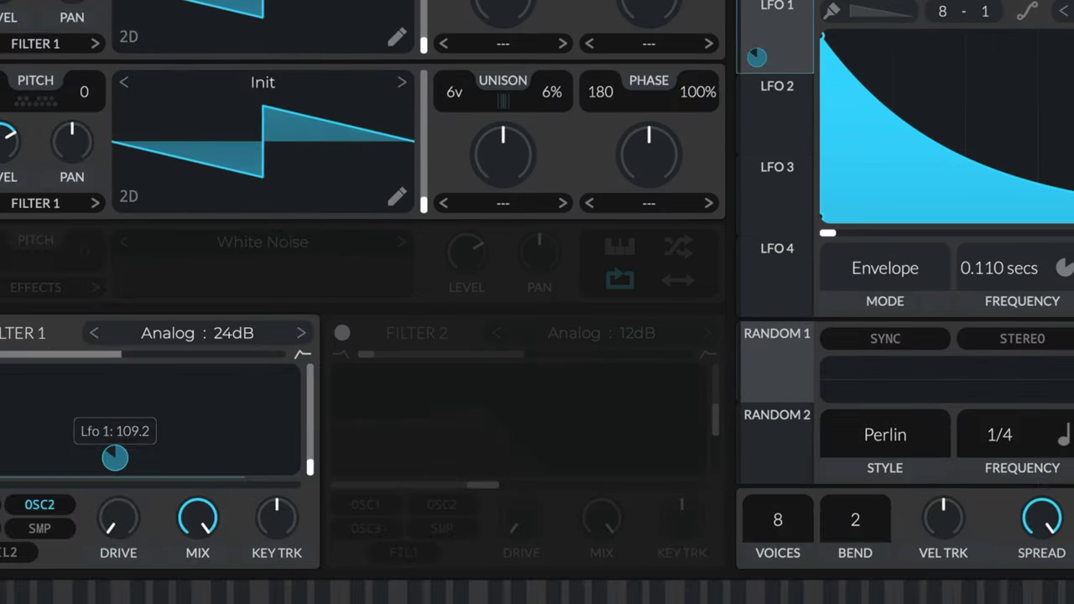
pyautogui.moveTo(115, 457); pyautogui.dragTo(110, 463)
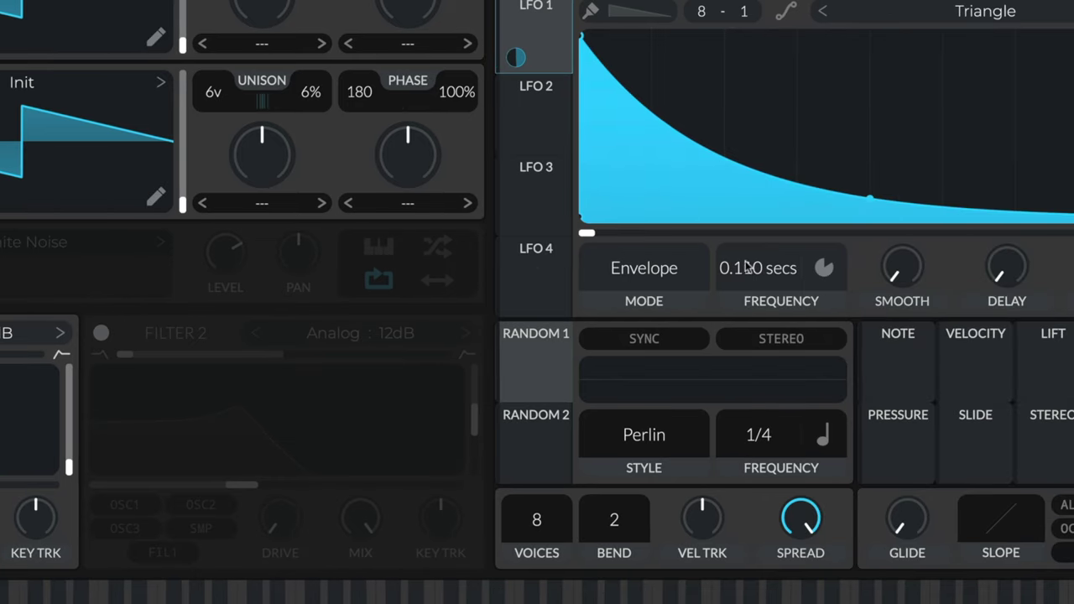
pyautogui.moveTo(751, 273); pyautogui.dragTo(751, 284)
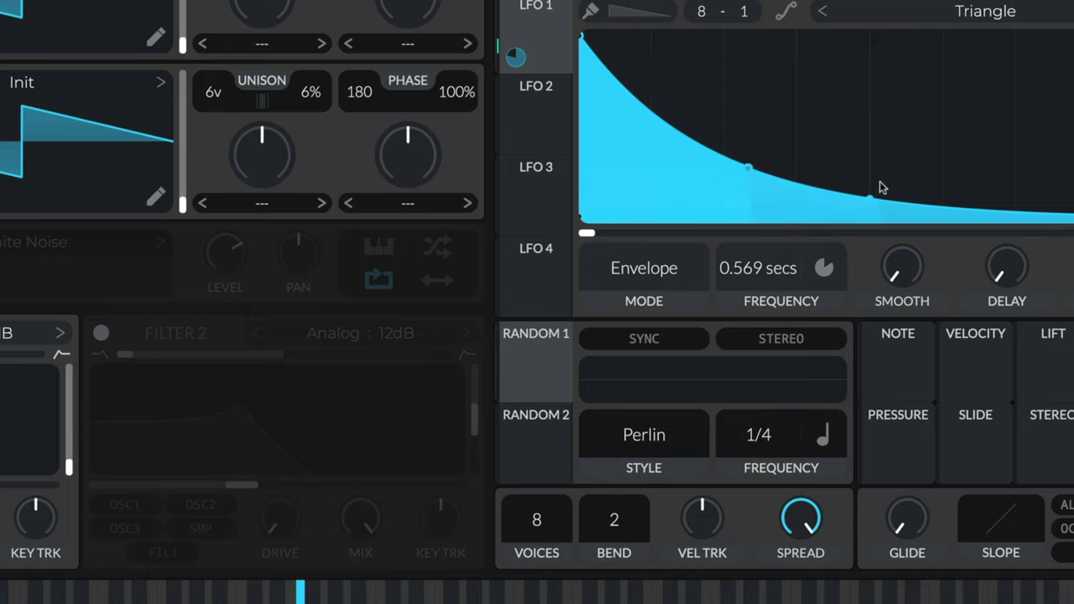
pyautogui.moveTo(870, 196); pyautogui.dragTo(882, 143)
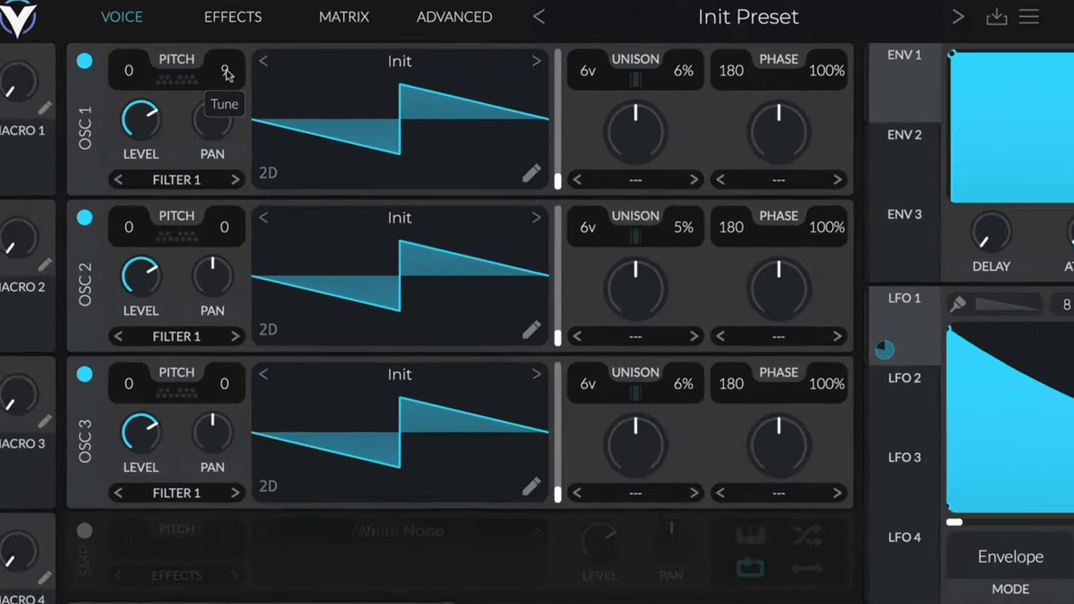
# Set oscillator tuning: OSC 1 +3 cents, OSC 2 +12 semitones and -6 cents, OSC 3 -5 cents
pyautogui.scroll(12, 227, 73)
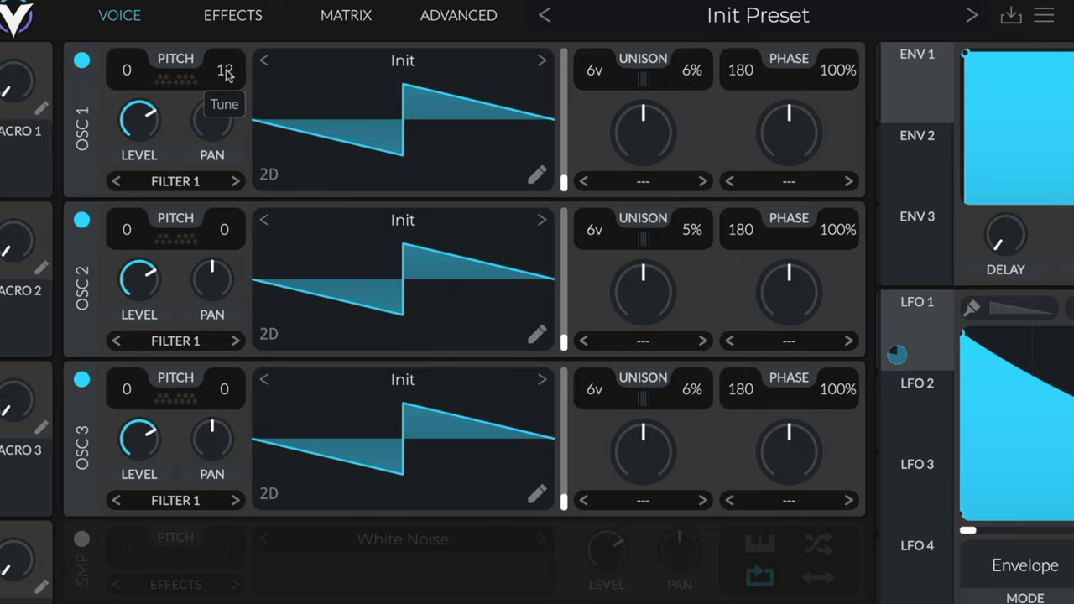
pyautogui.scroll(-6, 226, 73)
pyautogui.scroll(-2, 227, 74)
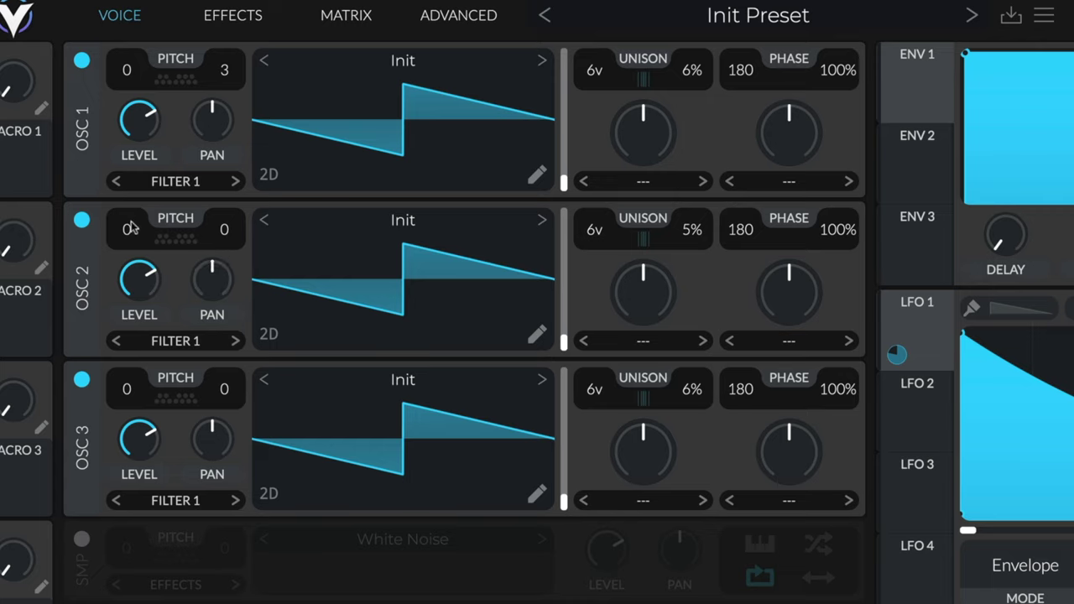
pyautogui.scroll(12, 130, 230)
pyautogui.scroll(5, 225, 234)
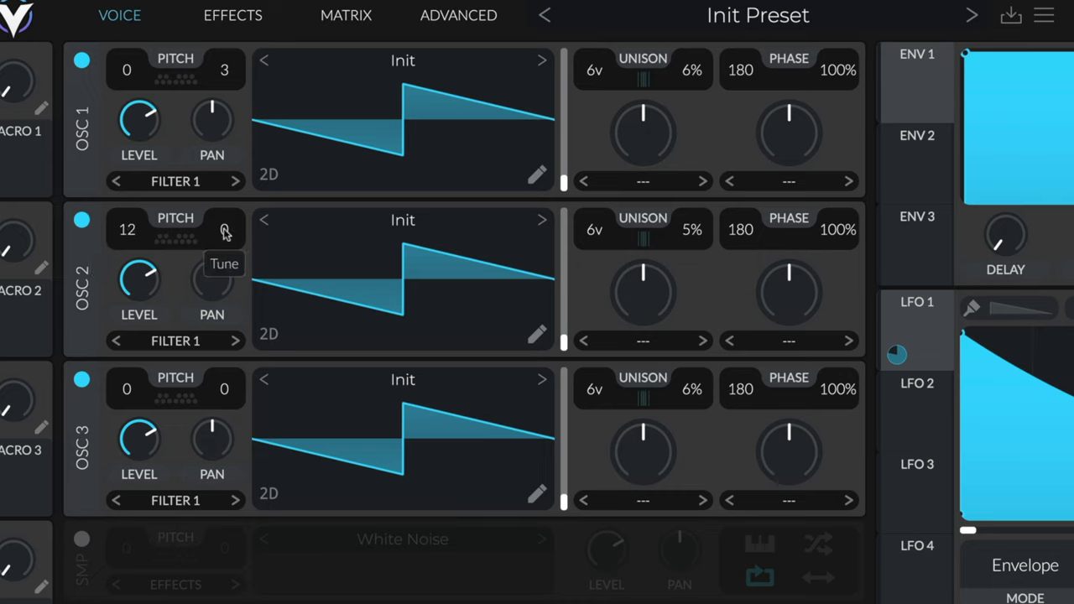
pyautogui.scroll(-13, 225, 235)
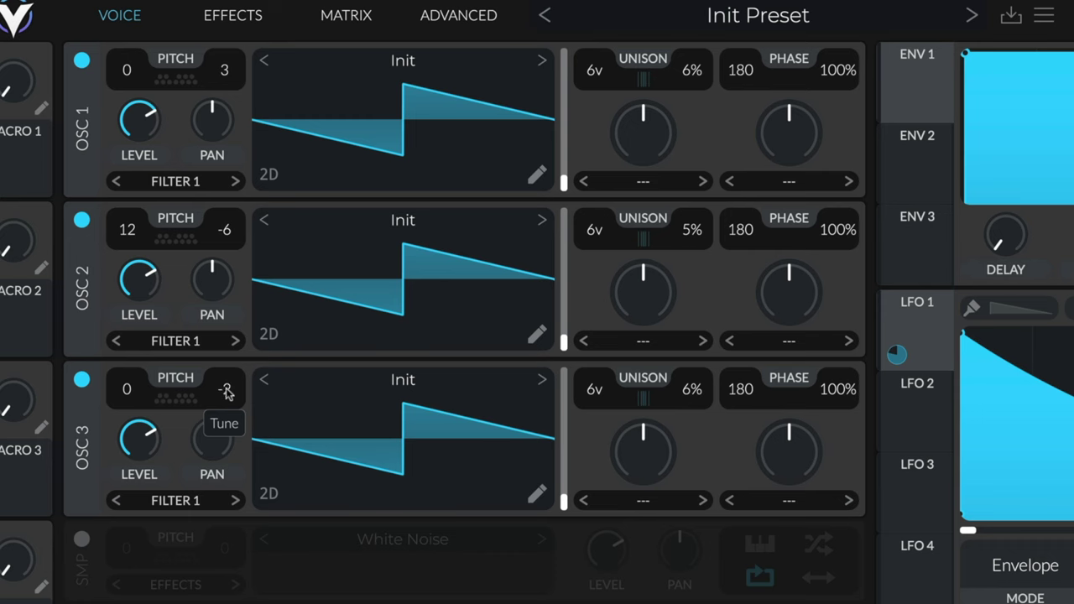
pyautogui.scroll(-2, 226, 392)
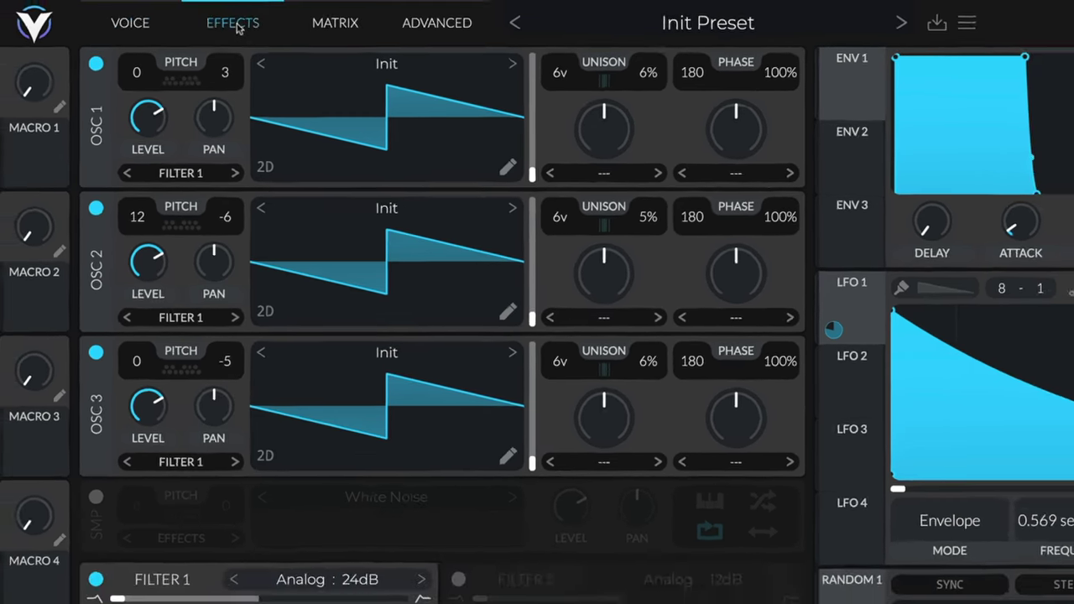
# Enable the Delay in Stereo mode, first in the effects chain with Reverb second
pyautogui.click(236, 26)
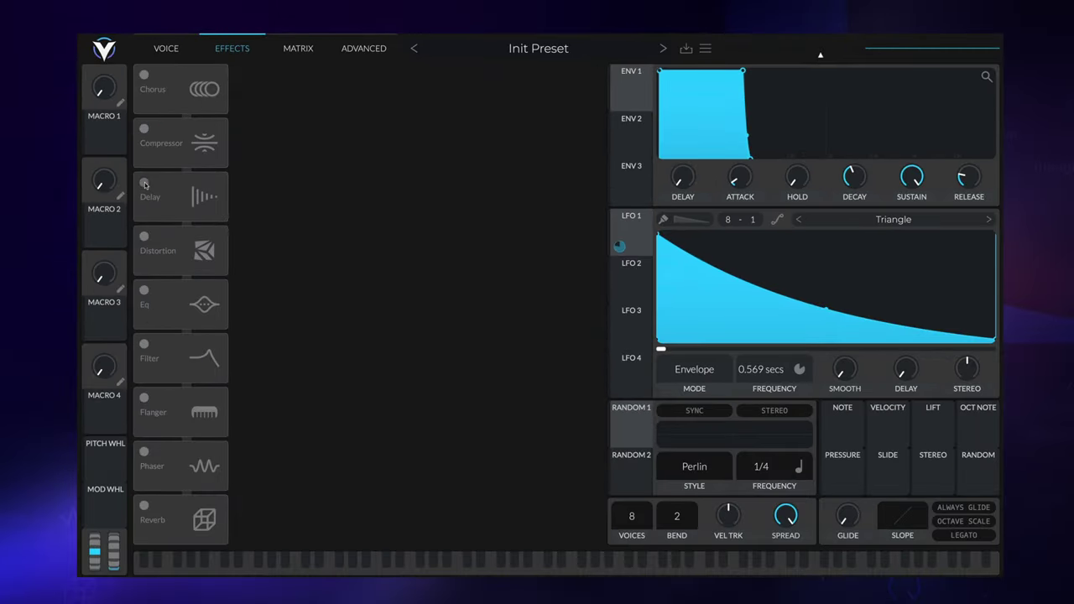
pyautogui.click(144, 183)
pyautogui.moveTo(198, 186); pyautogui.dragTo(202, 70)
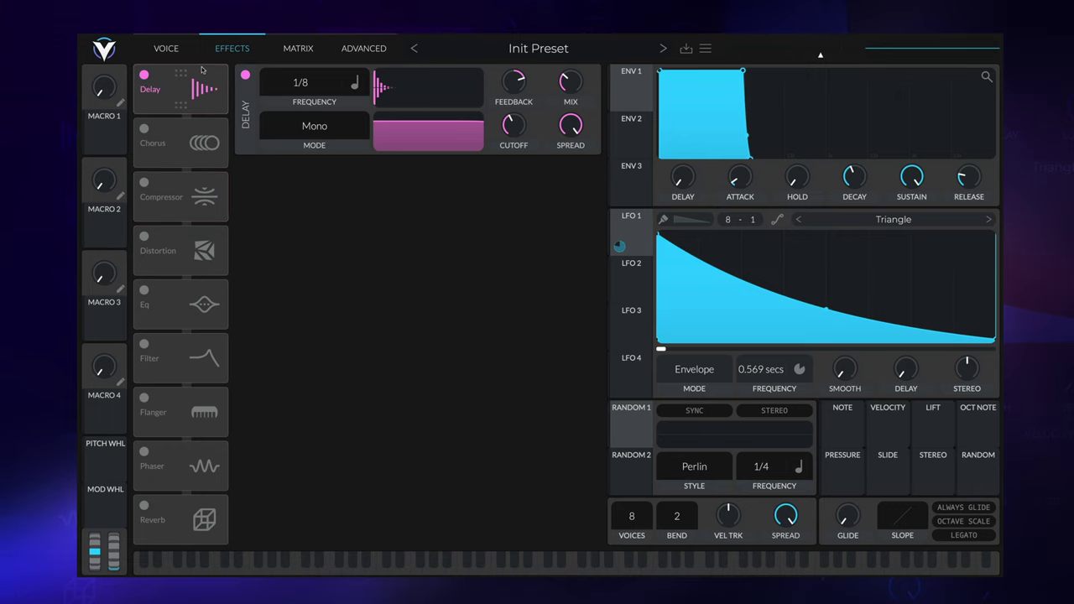
pyautogui.moveTo(196, 518); pyautogui.dragTo(192, 145)
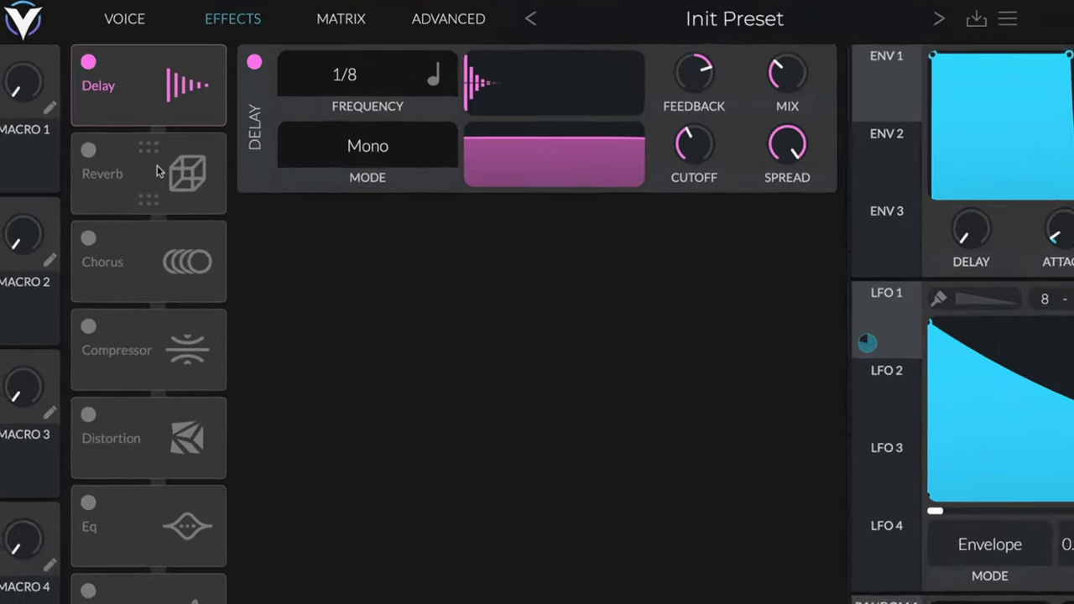
pyautogui.click(390, 149)
pyautogui.click(374, 221)
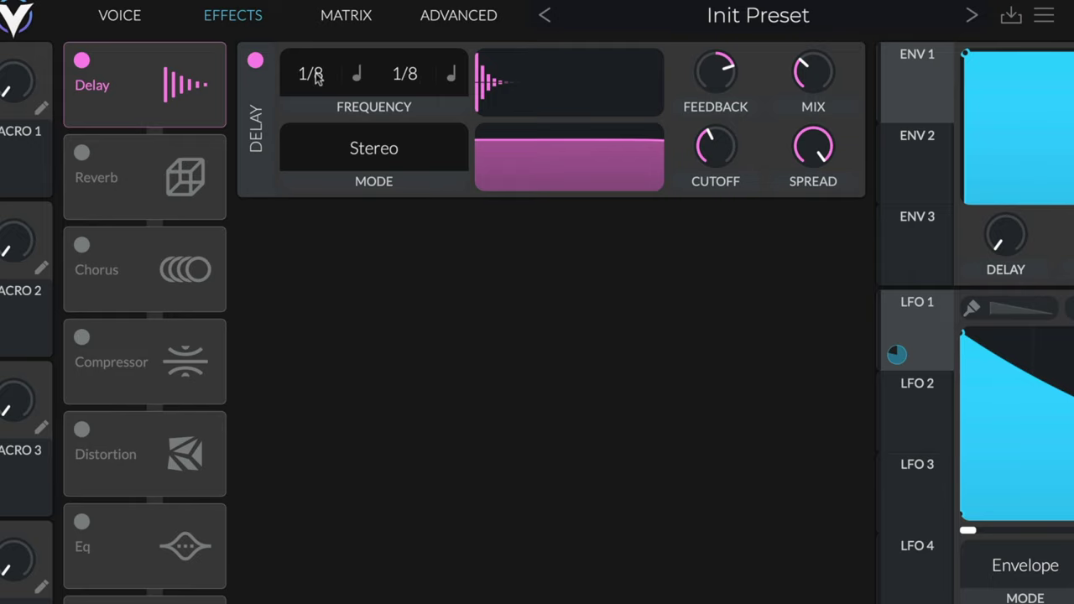
pyautogui.scroll(1, 316, 94)
# Set the delay filter cutoff to about 87 and stereo spread to about 0.27
pyautogui.moveTo(817, 162); pyautogui.dragTo(808, 204)
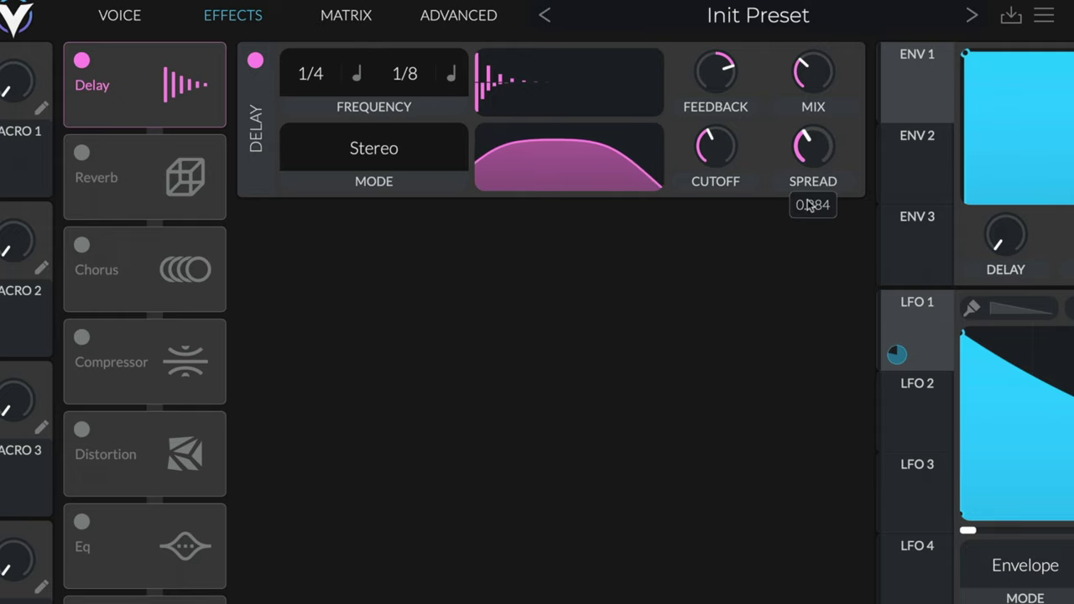
pyautogui.moveTo(734, 166); pyautogui.dragTo(714, 133)
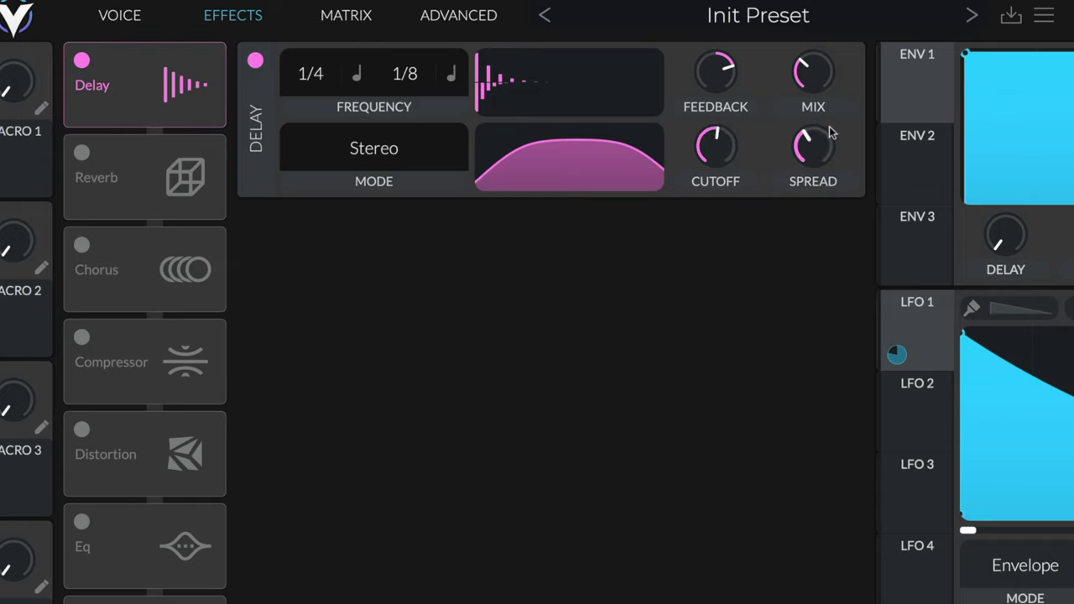
pyautogui.moveTo(832, 132); pyautogui.dragTo(818, 143)
pyautogui.moveTo(704, 151)
pyautogui.mouseDown()
pyautogui.moveTo(703, 134)
pyautogui.moveTo(702, 163)
pyautogui.mouseUp()
pyautogui.moveTo(784, 143); pyautogui.dragTo(787, 149)
pyautogui.moveTo(712, 153); pyautogui.dragTo(714, 147)
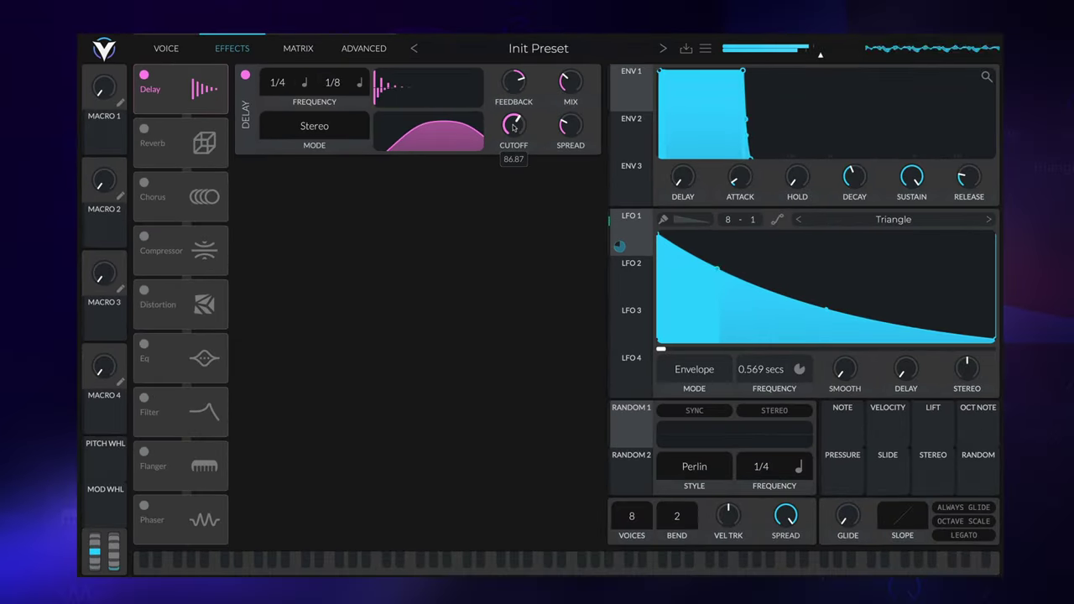
# Lower the delay's wet mix to about 17%
pyautogui.moveTo(514, 126); pyautogui.dragTo(514, 127)
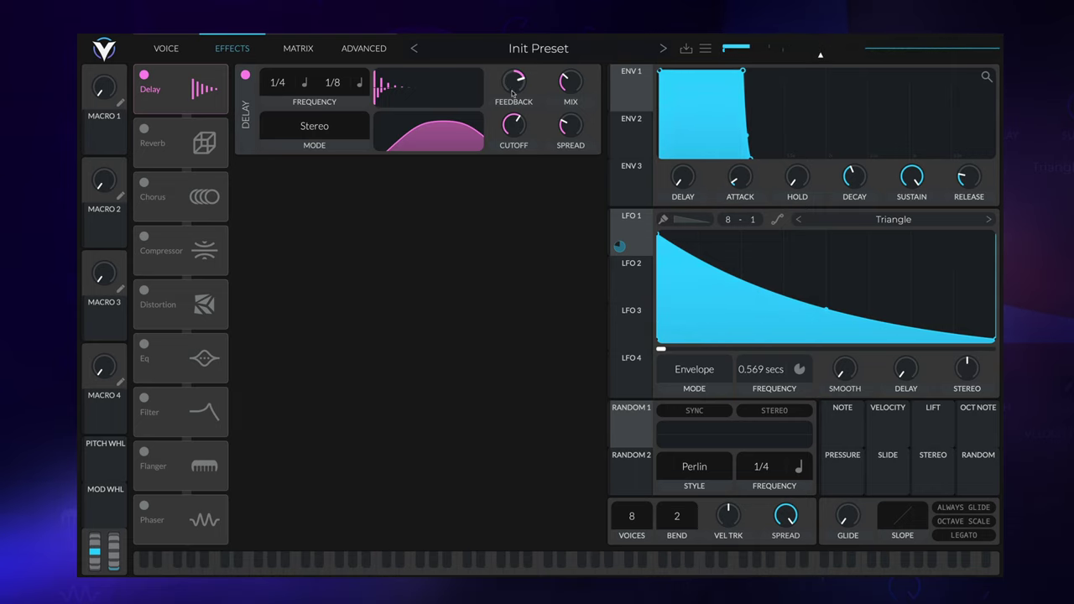
pyautogui.moveTo(560, 88)
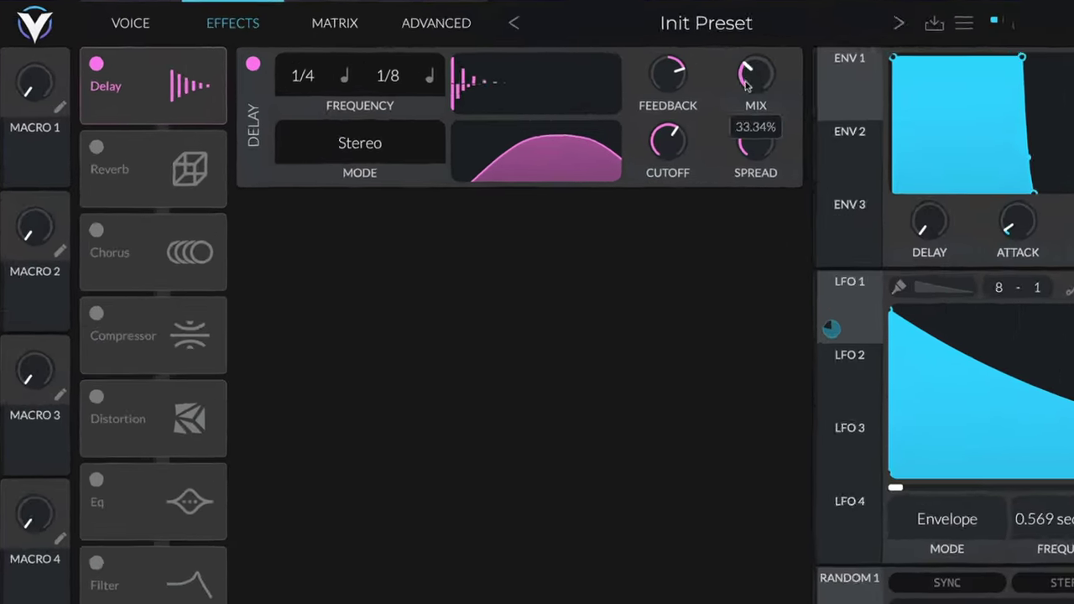
pyautogui.moveTo(745, 81); pyautogui.dragTo(789, 96)
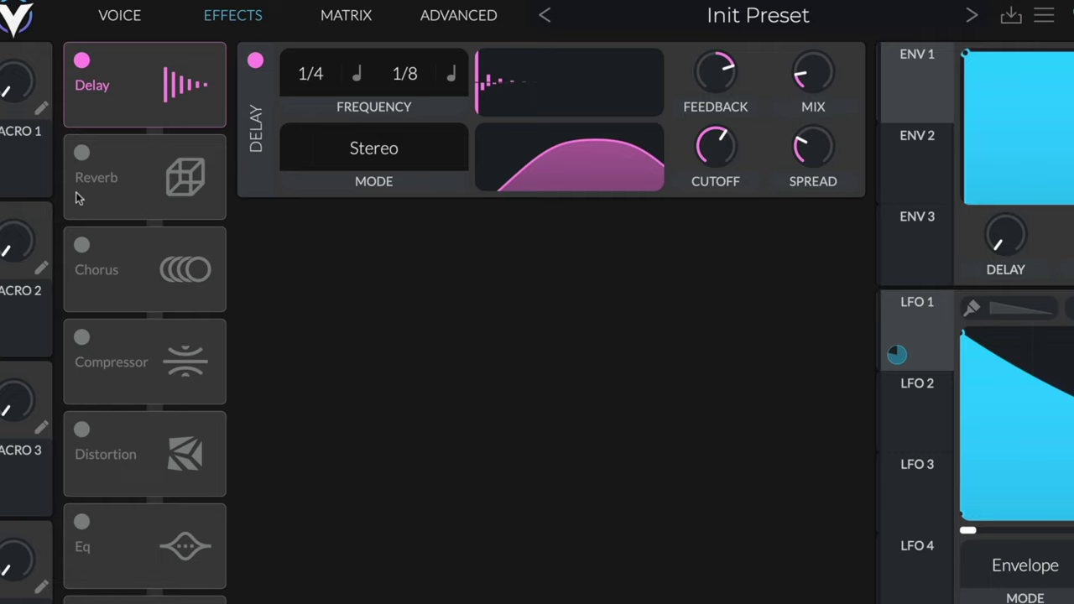
# Turn on the Reverb and cut its low shelf by 6 dB
pyautogui.click(82, 154)
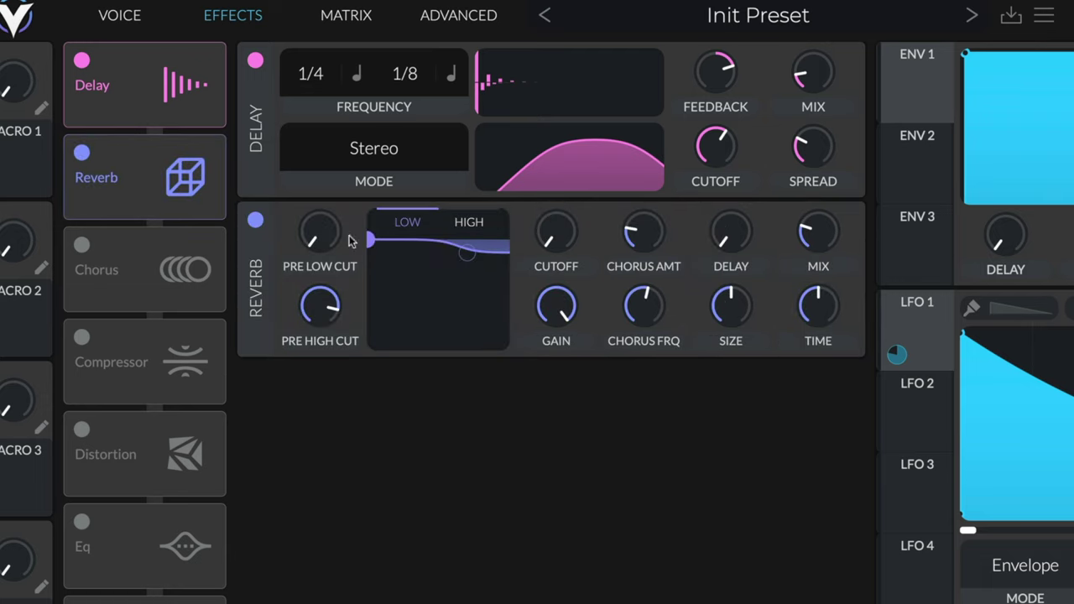
pyautogui.moveTo(365, 242); pyautogui.dragTo(400, 407)
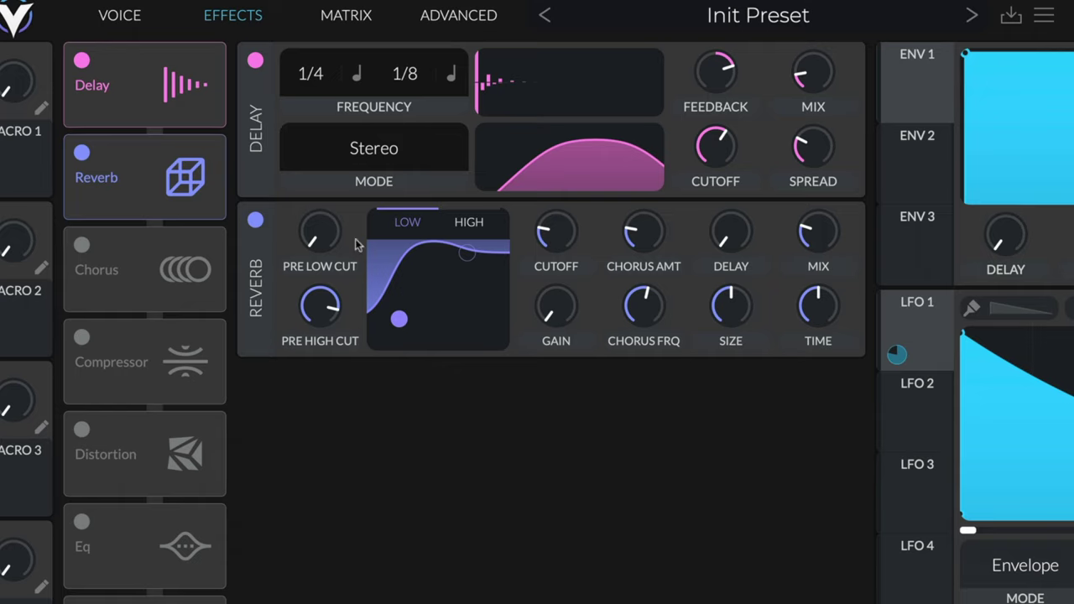
pyautogui.moveTo(543, 241)
pyautogui.scroll(5, 543, 241)
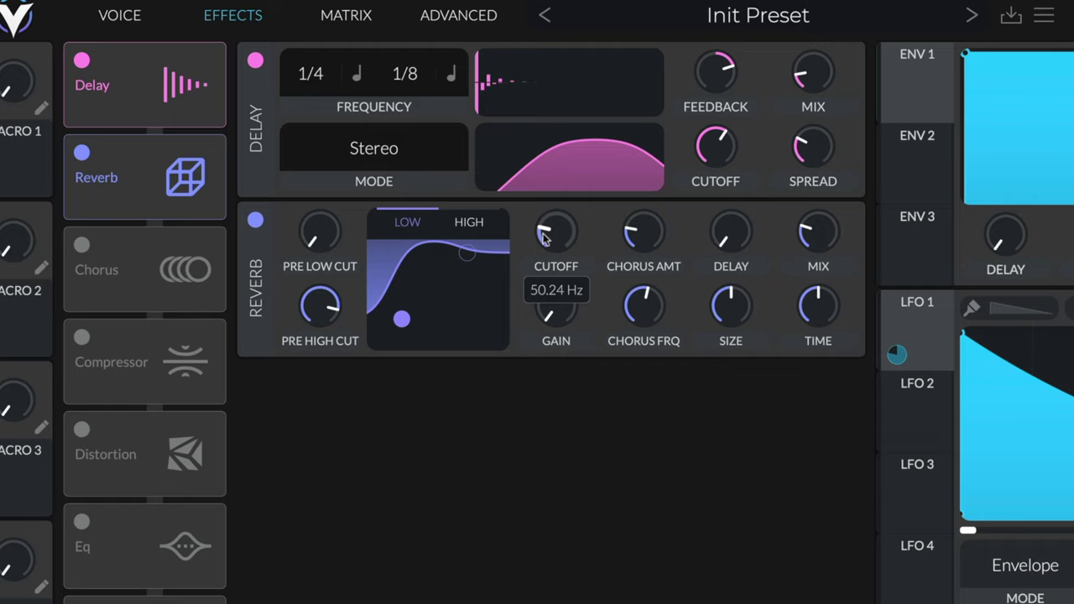
pyautogui.scroll(-4, 543, 241)
pyautogui.scroll(-2, 543, 237)
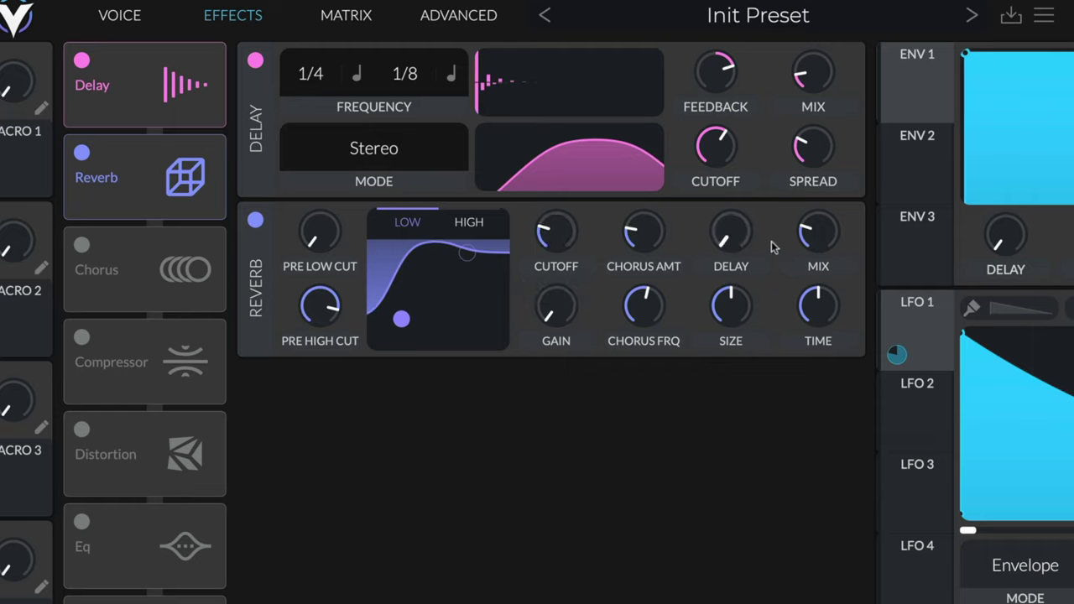
# Set reverb mix to 41%, longer decay, size 56%, short pre-delay, low cut near 82 Hz
pyautogui.moveTo(808, 237); pyautogui.dragTo(814, 211)
pyautogui.moveTo(818, 298)
pyautogui.mouseDown()
pyautogui.moveTo(828, 283)
pyautogui.moveTo(822, 295)
pyautogui.mouseUp()
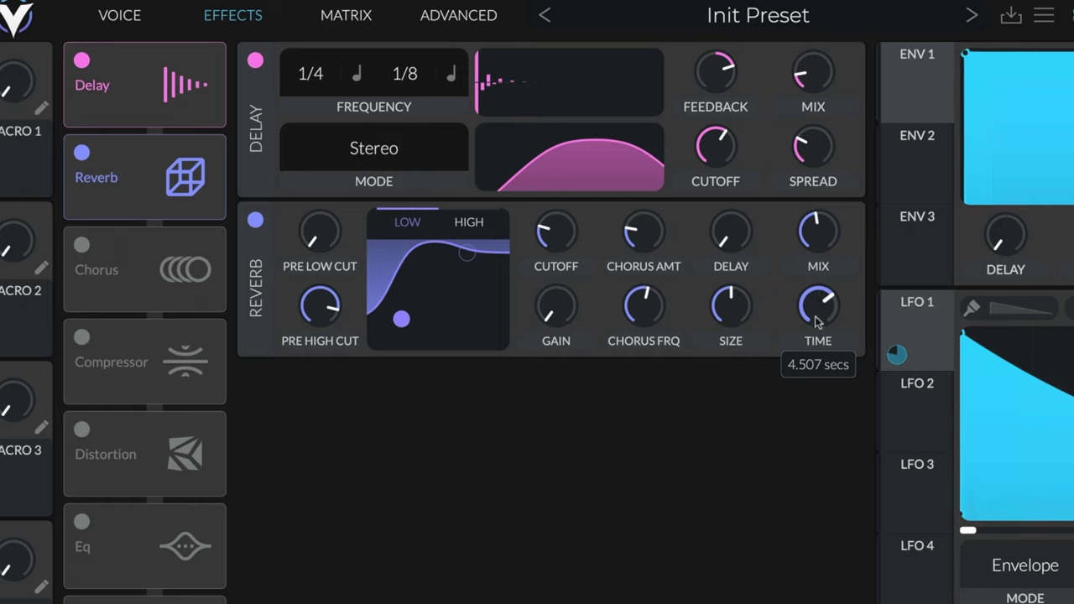
pyautogui.moveTo(727, 318); pyautogui.dragTo(726, 319)
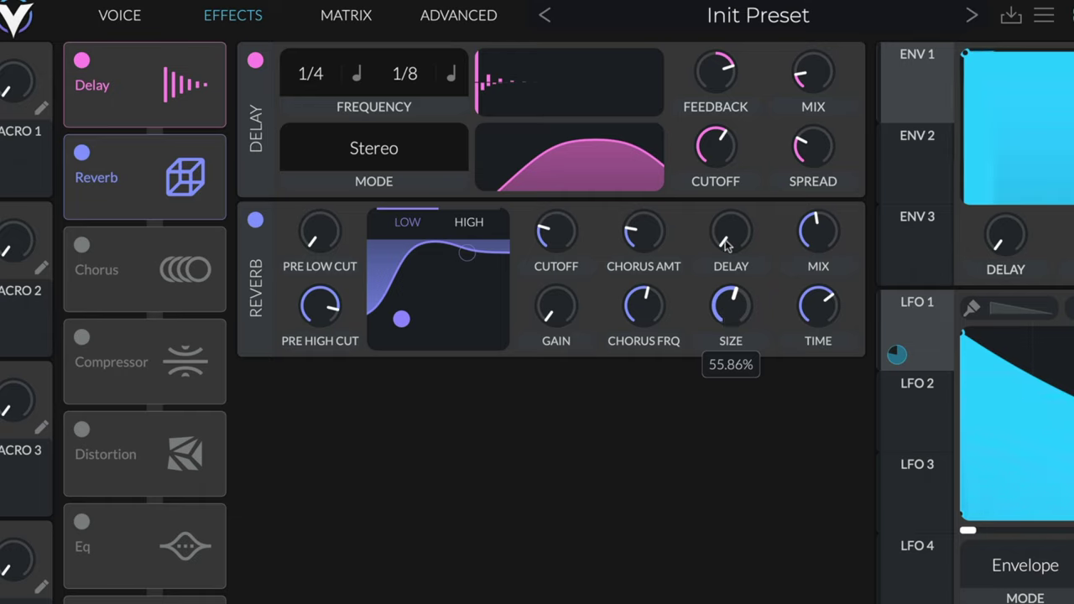
pyautogui.moveTo(726, 243); pyautogui.dragTo(718, 211)
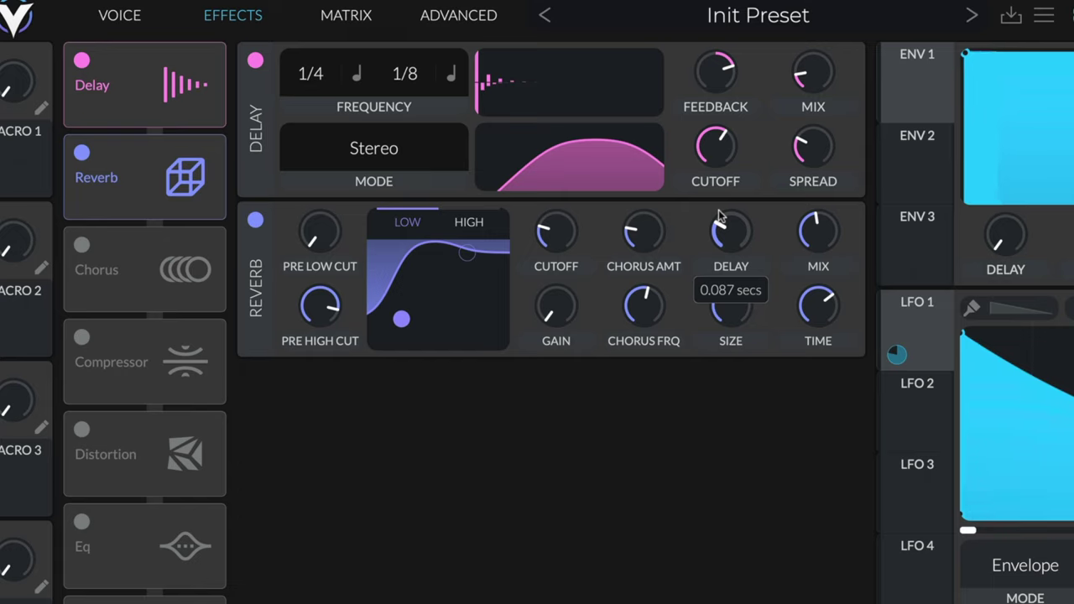
pyautogui.moveTo(820, 228); pyautogui.dragTo(824, 258)
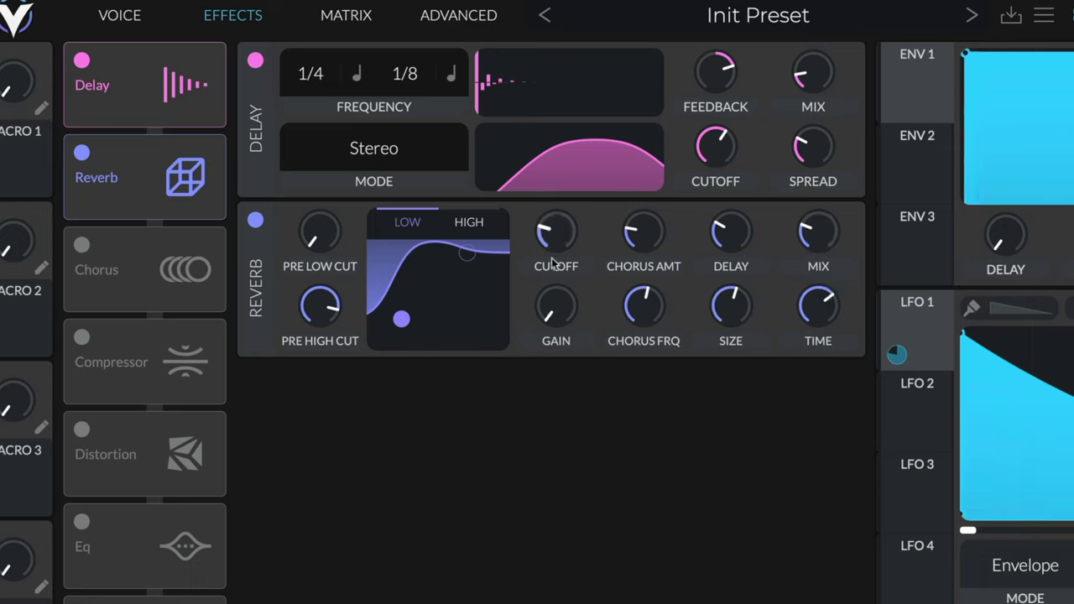
pyautogui.moveTo(554, 239); pyautogui.dragTo(551, 238)
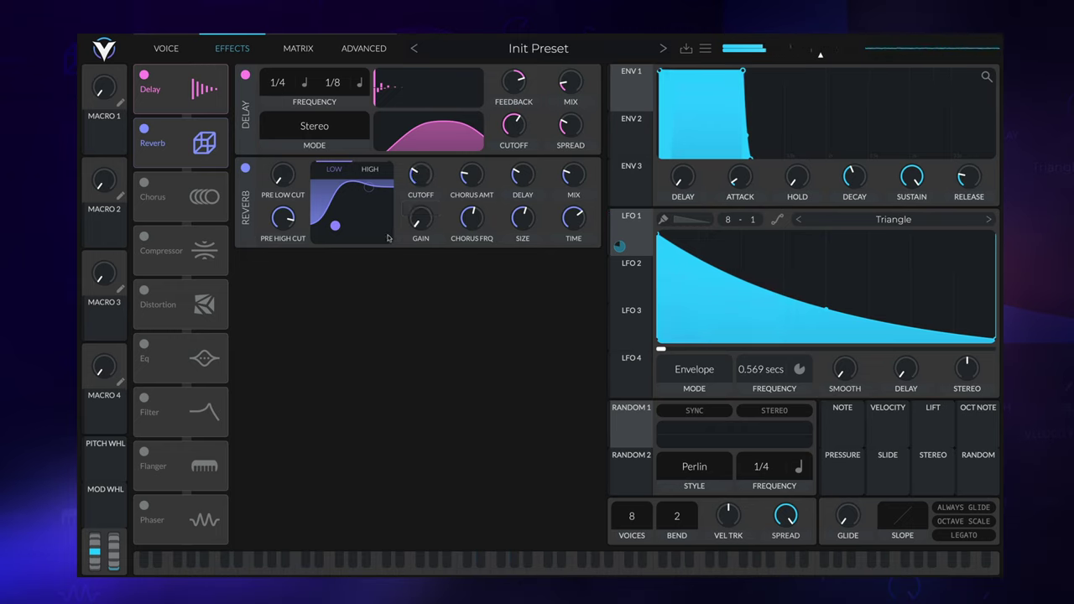
# Return to the Voice page and view LFO 2, then LFO 3's sine shape in Trigger mode
pyautogui.click(168, 48)
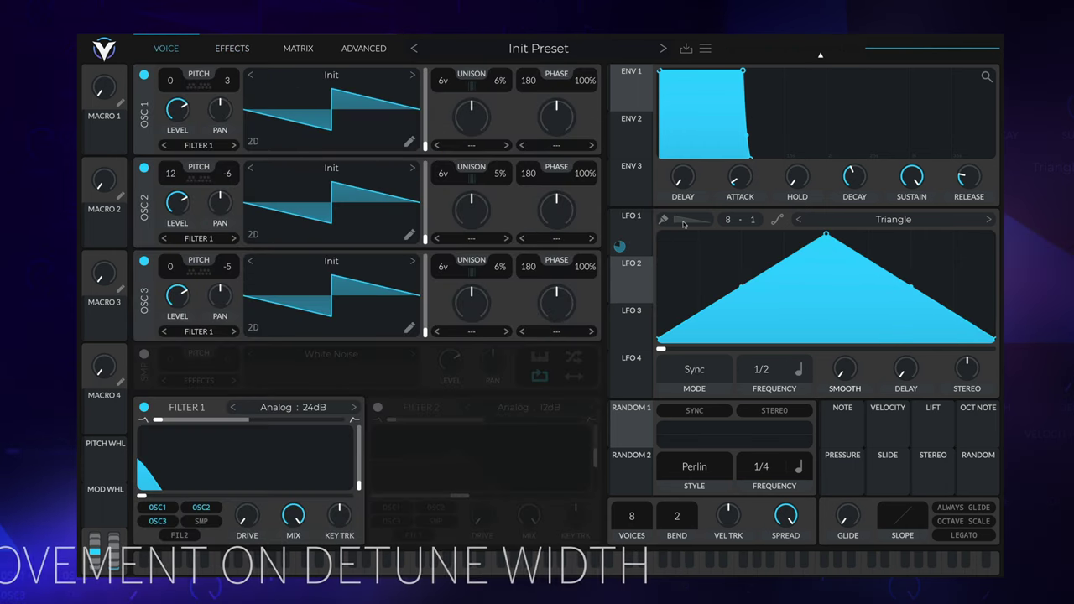
pyautogui.moveTo(636, 288)
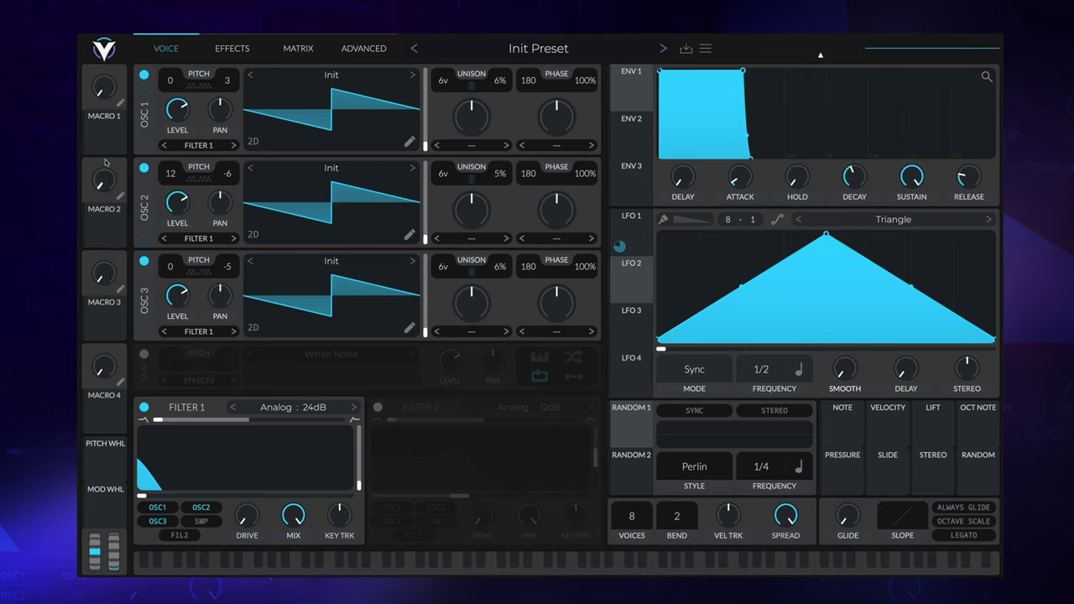
pyautogui.click(635, 286)
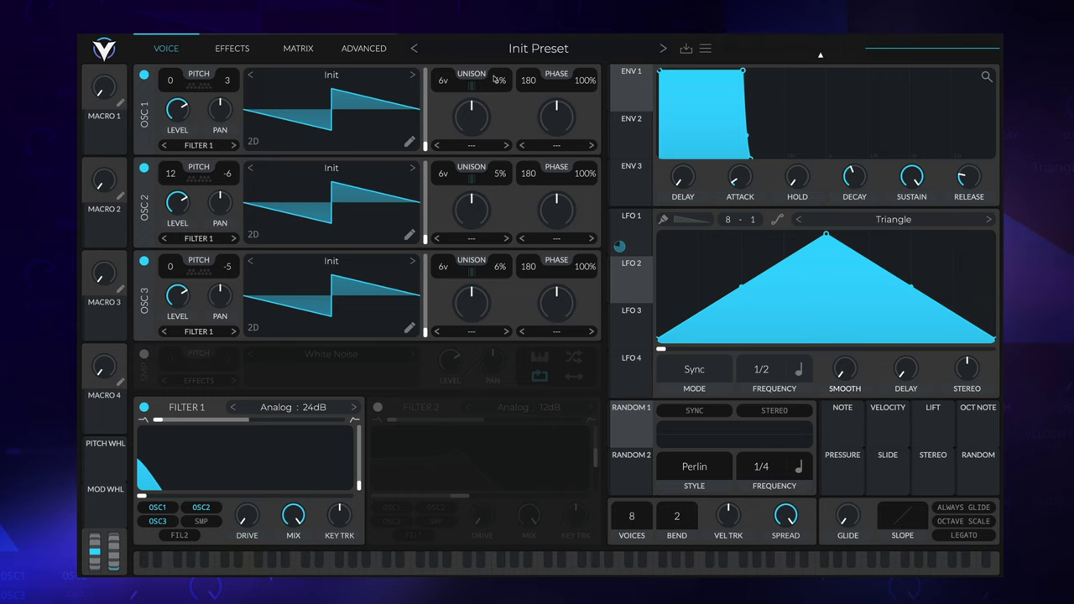
pyautogui.click(636, 312)
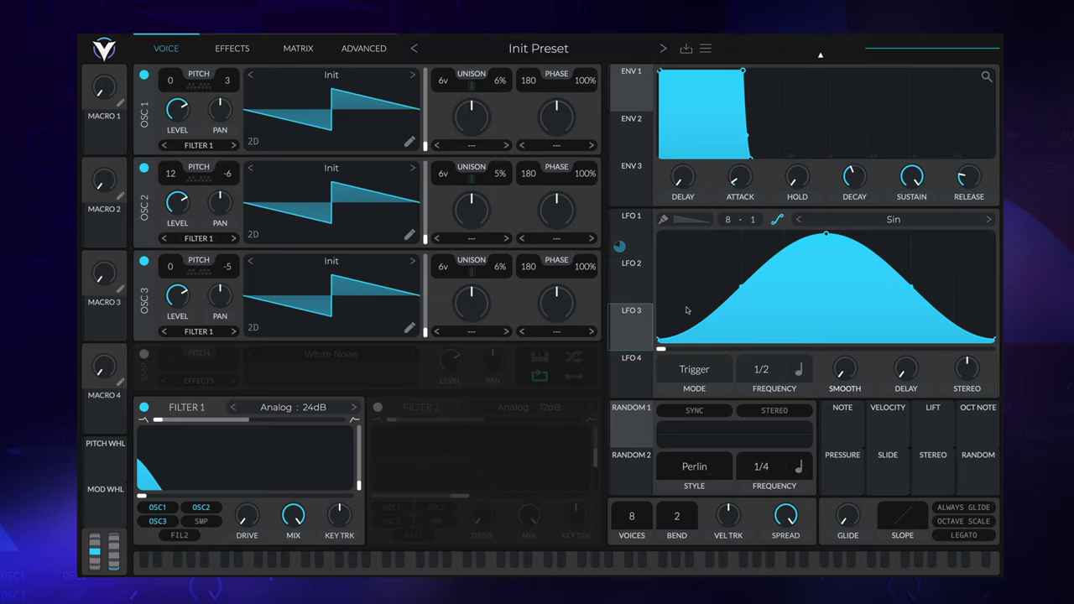
# Enable the Distortion effect and set its type to Down Sample
pyautogui.click(233, 52)
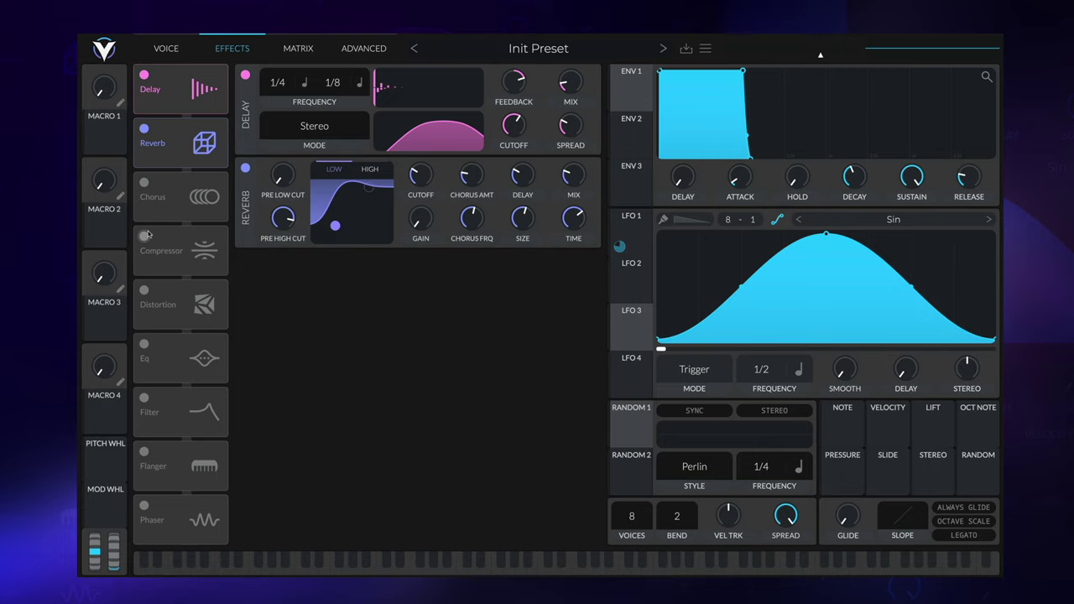
pyautogui.click(144, 290)
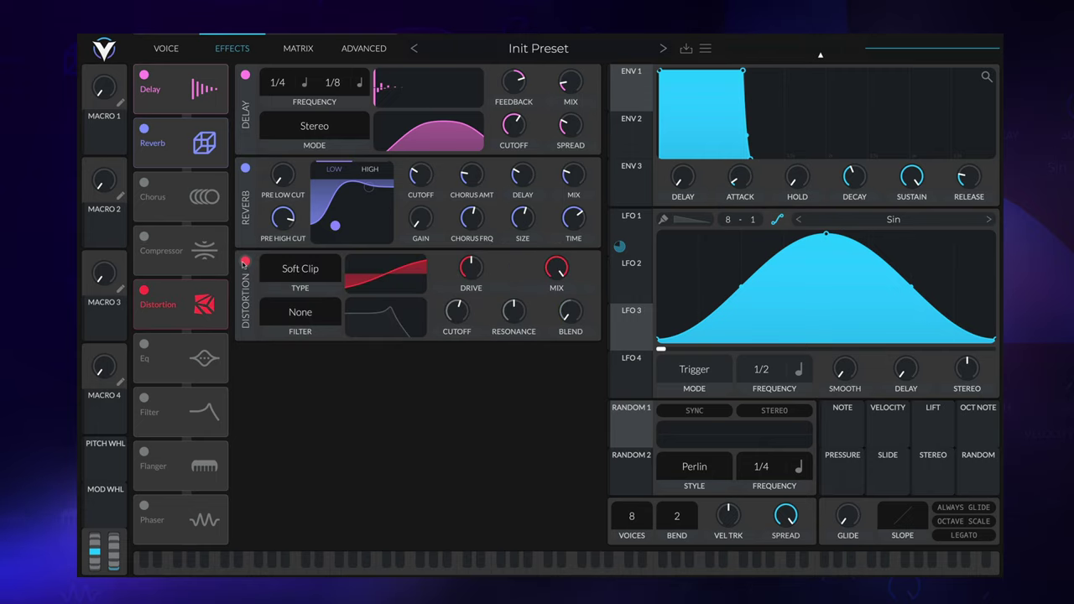
pyautogui.click(300, 271)
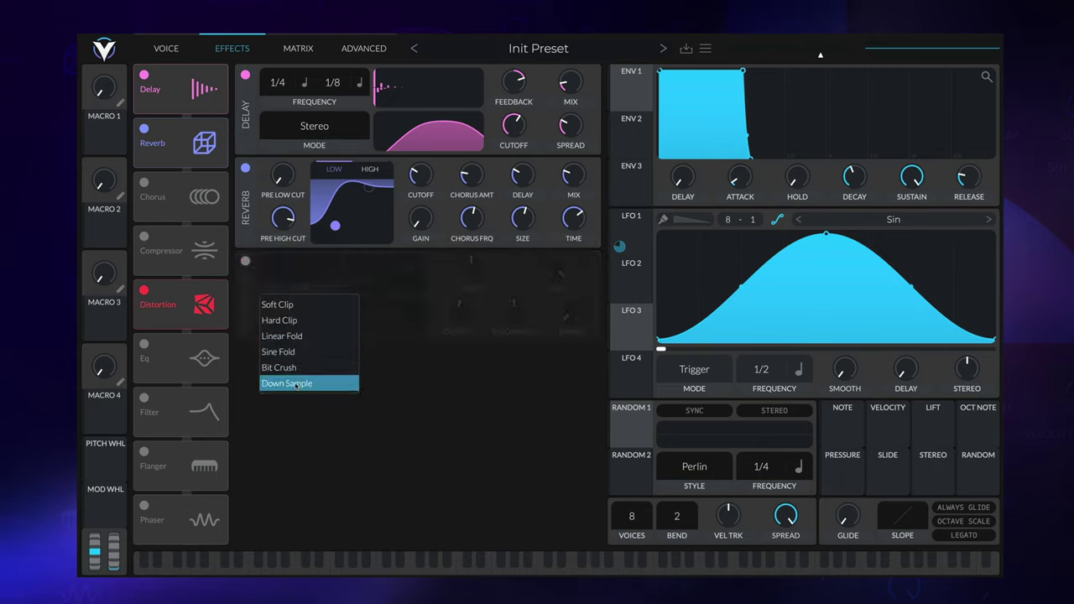
pyautogui.click(296, 383)
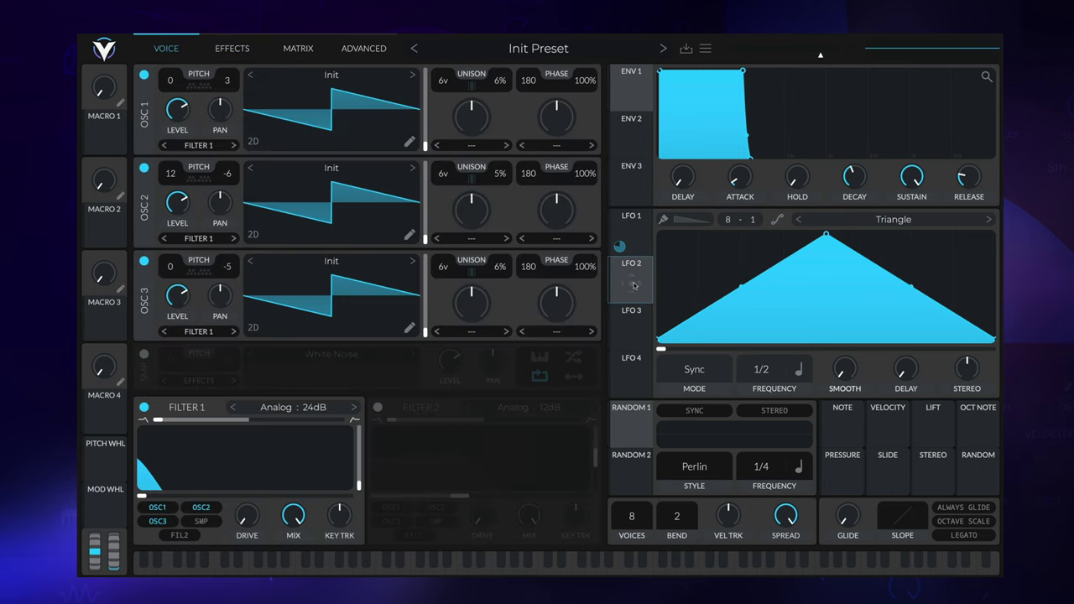
# Set LFO 2 to a 1/8 sync rate and route it lightly to OSC 1's unison detune
pyautogui.moveTo(632, 286); pyautogui.dragTo(507, 99)
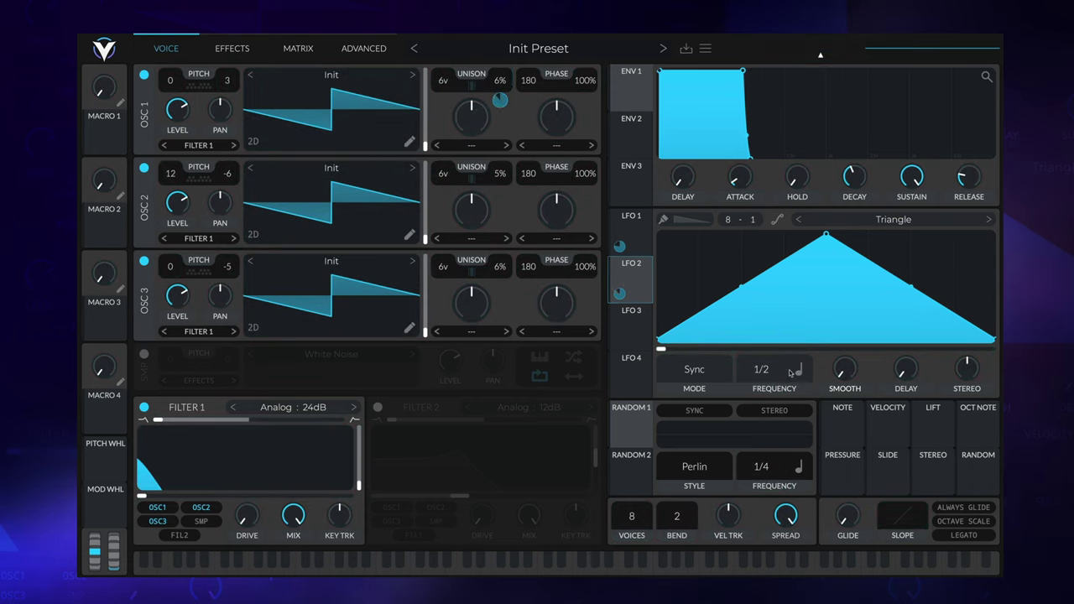
pyautogui.moveTo(769, 370); pyautogui.dragTo(772, 364)
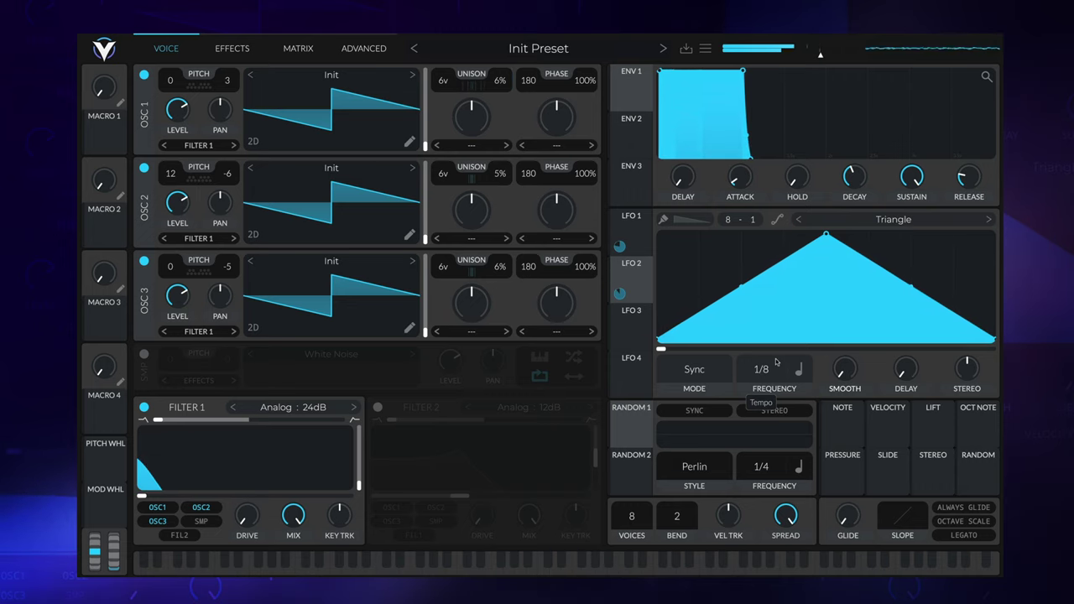
pyautogui.moveTo(644, 218); pyautogui.dragTo(472, 116)
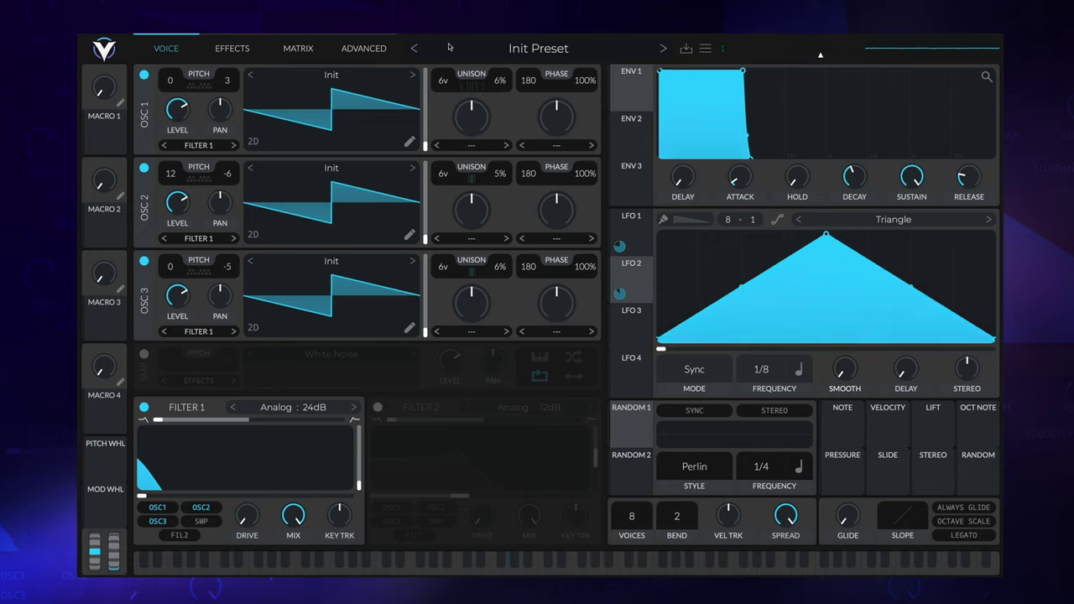
pyautogui.moveTo(619, 293); pyautogui.dragTo(500, 100)
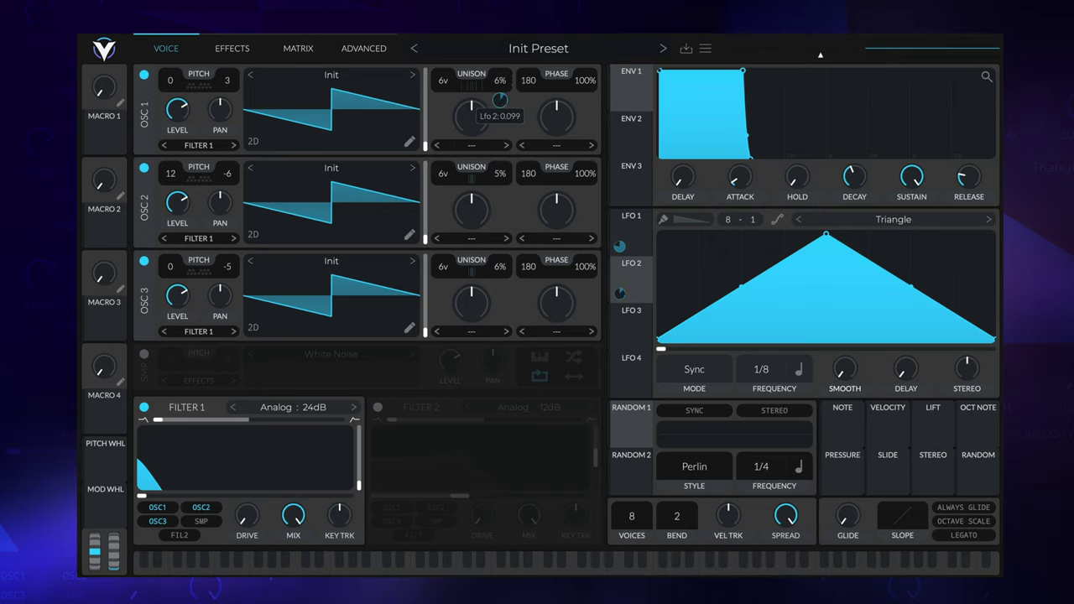
pyautogui.moveTo(500, 100); pyautogui.dragTo(500, 97)
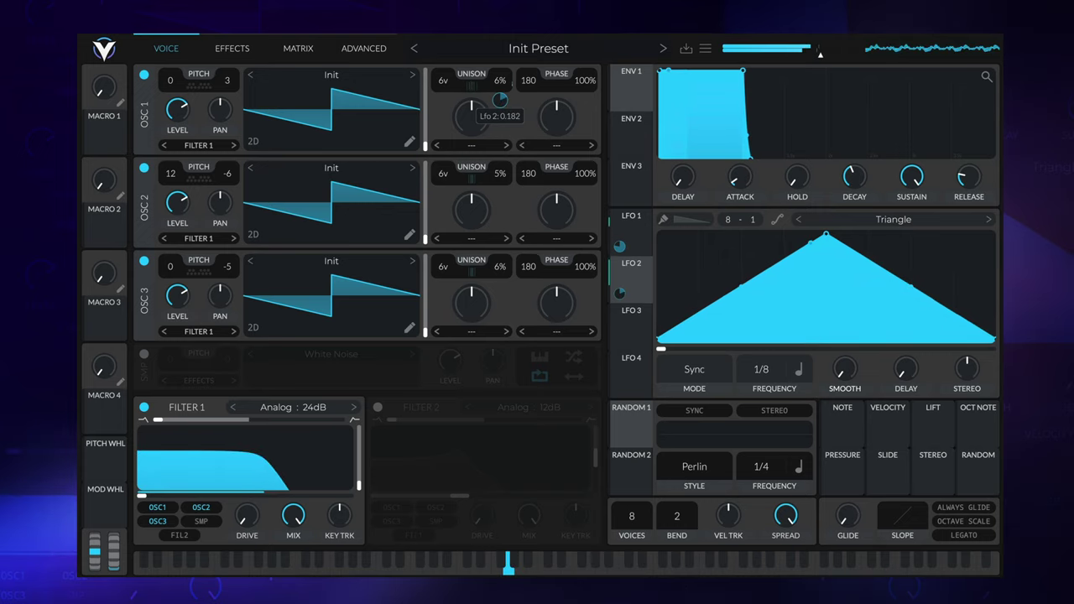
pyautogui.moveTo(501, 98); pyautogui.dragTo(499, 102)
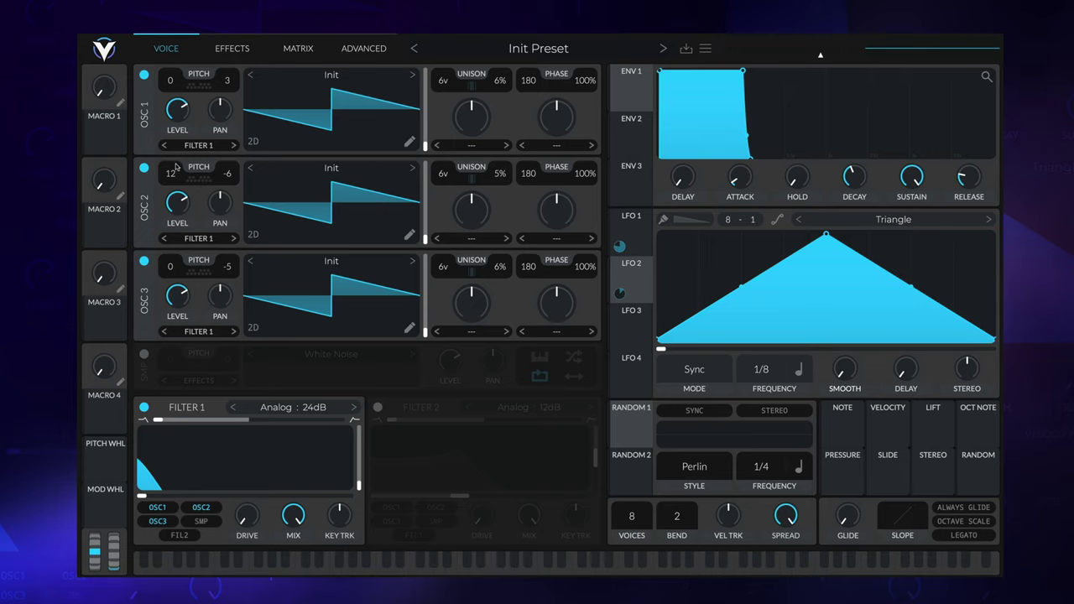
# Route LFO 2 to OSC 2's unison detune and sweep Macro 1 up and down on the filter
pyautogui.moveTo(638, 278); pyautogui.dragTo(497, 174)
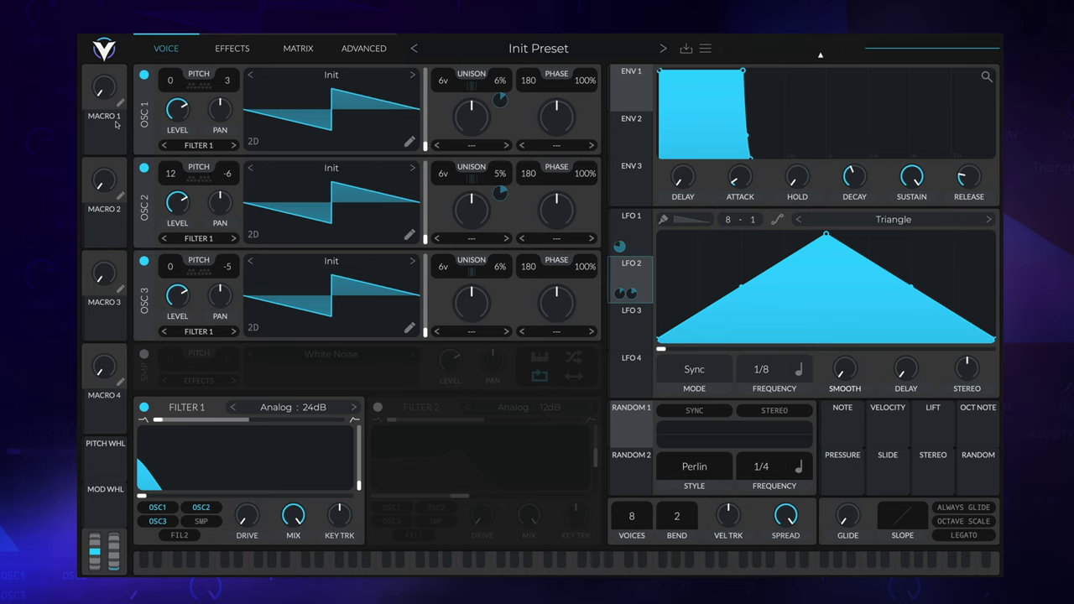
pyautogui.moveTo(622, 294); pyautogui.dragTo(620, 295)
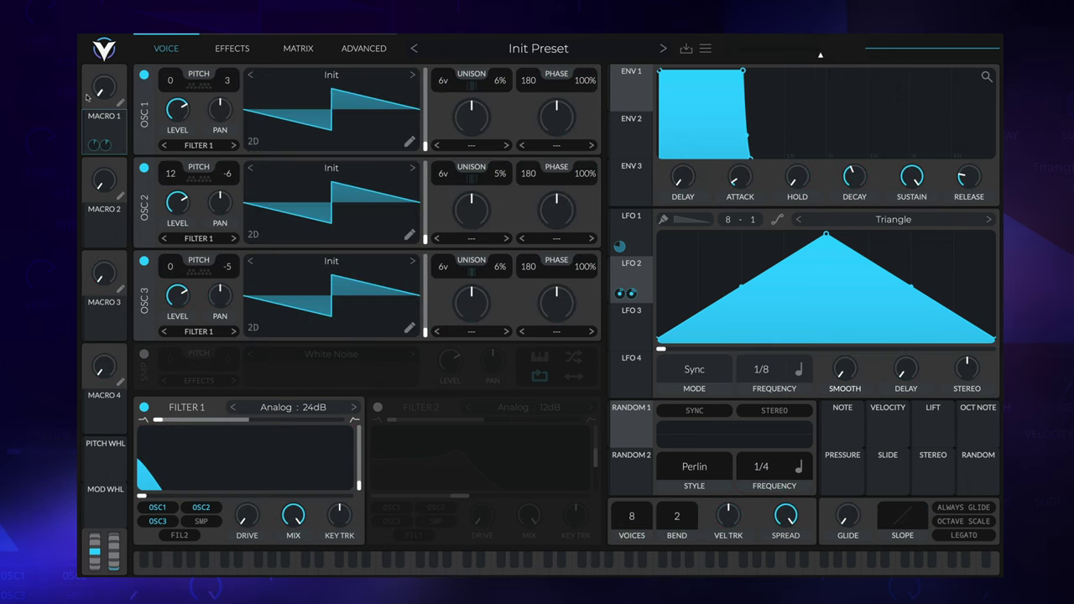
pyautogui.moveTo(98, 94); pyautogui.dragTo(91, 53)
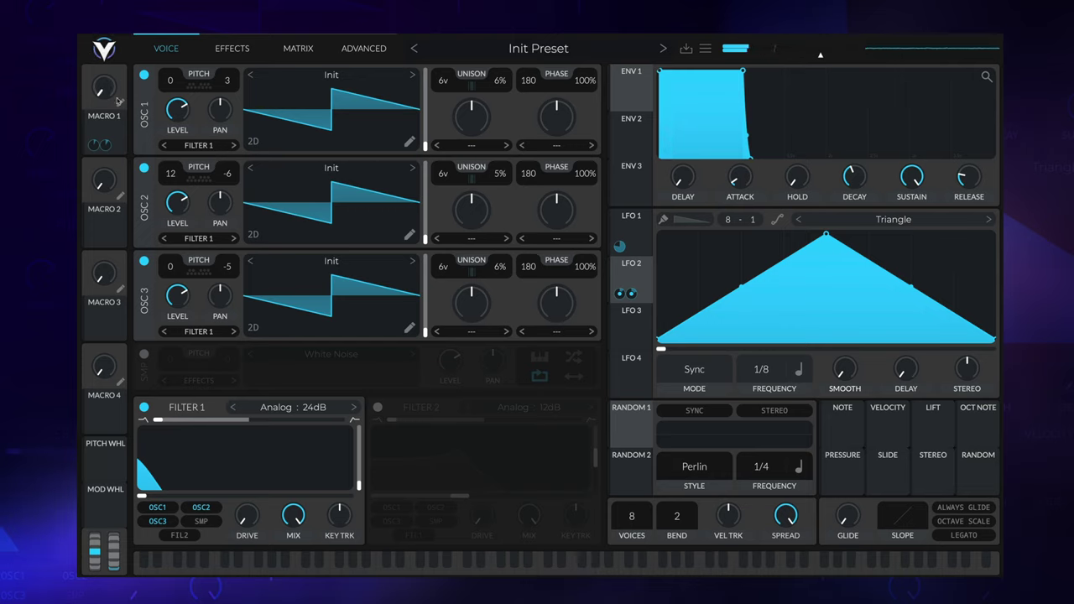
pyautogui.moveTo(115, 99); pyautogui.dragTo(102, 52)
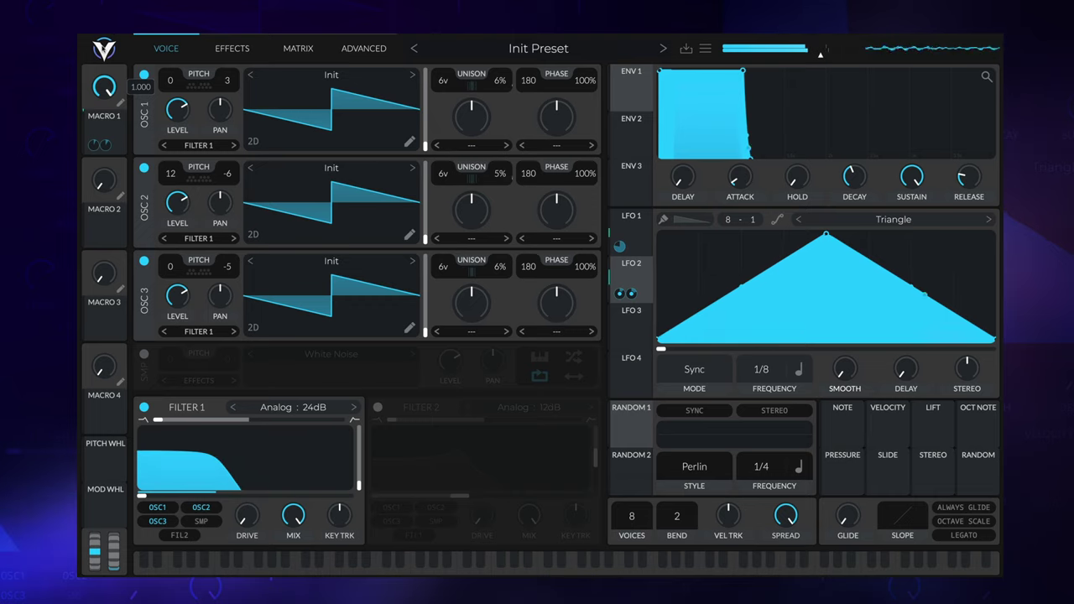
pyautogui.moveTo(102, 52); pyautogui.dragTo(107, 98)
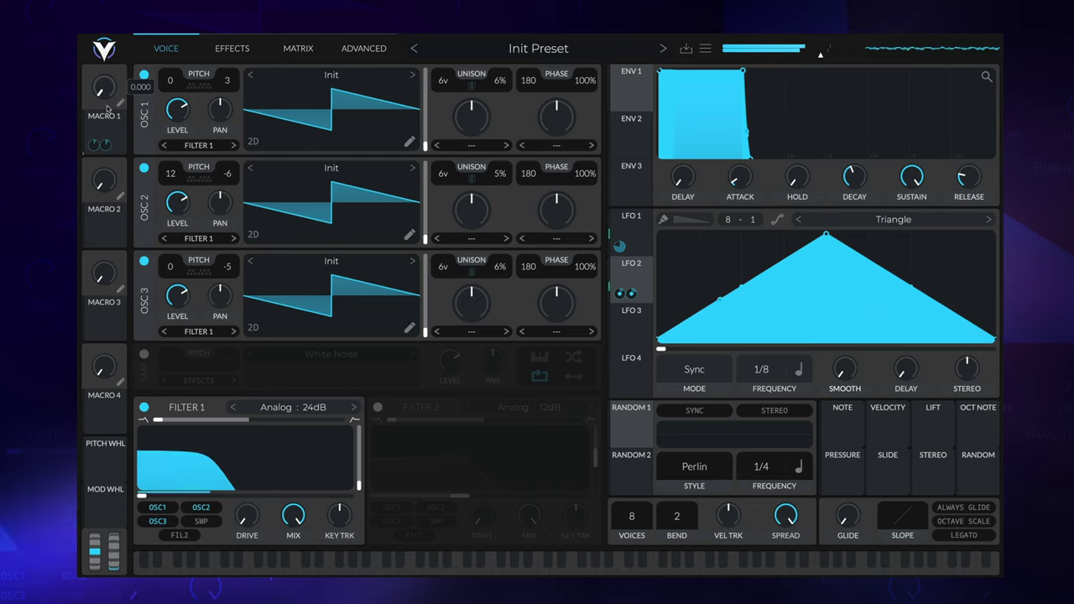
# Audition Macro 1's filter sweep again, leaving the GRIT macro near 0.35
pyautogui.moveTo(630, 293)
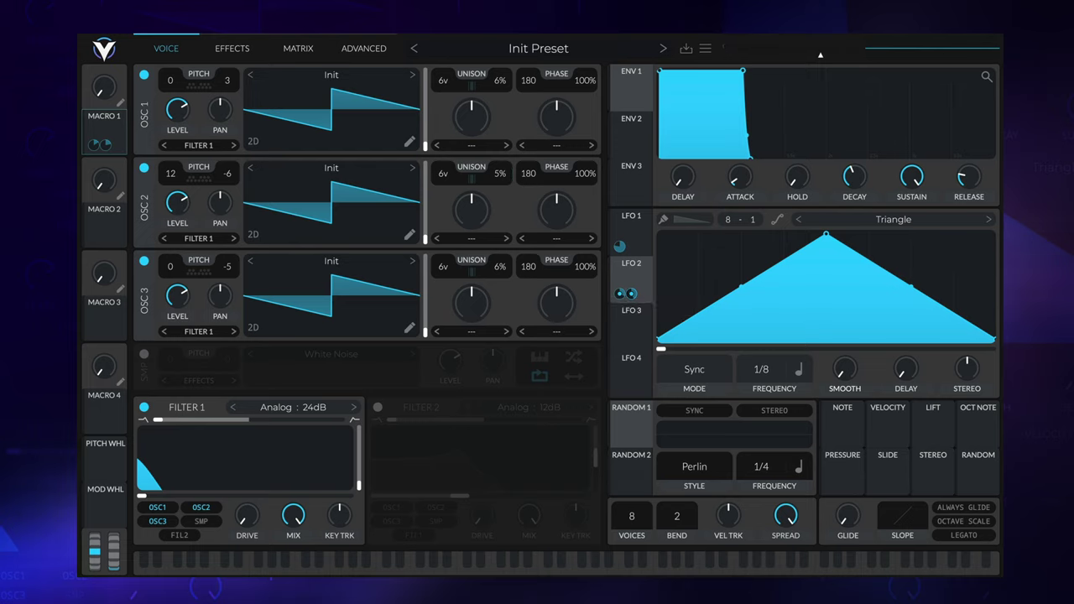
pyautogui.moveTo(99, 91)
pyautogui.mouseDown()
pyautogui.moveTo(99, 52)
pyautogui.moveTo(103, 102)
pyautogui.mouseUp()
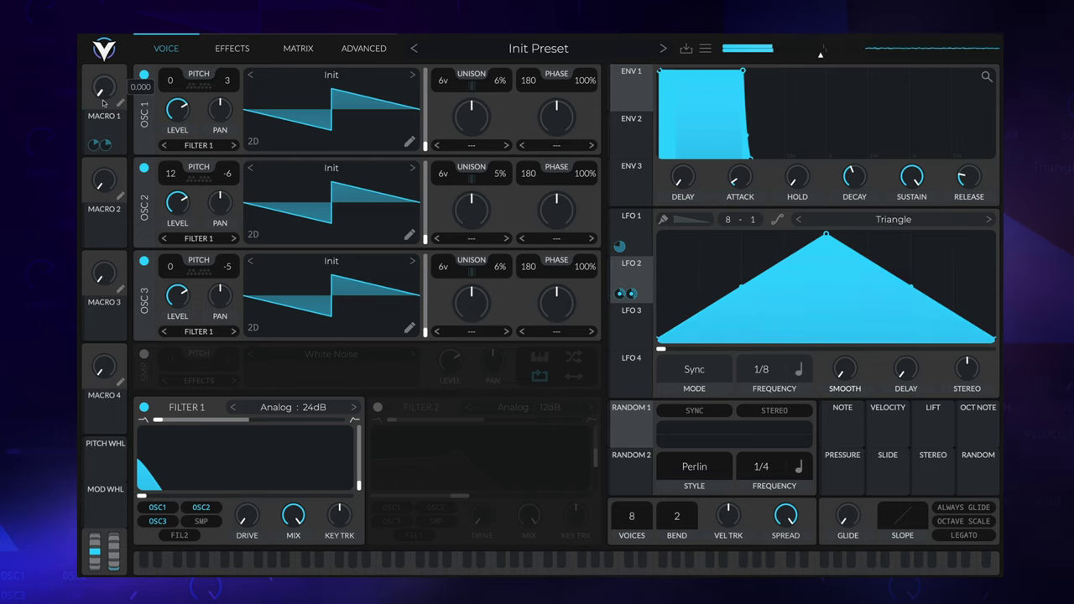
pyautogui.moveTo(495, 85)
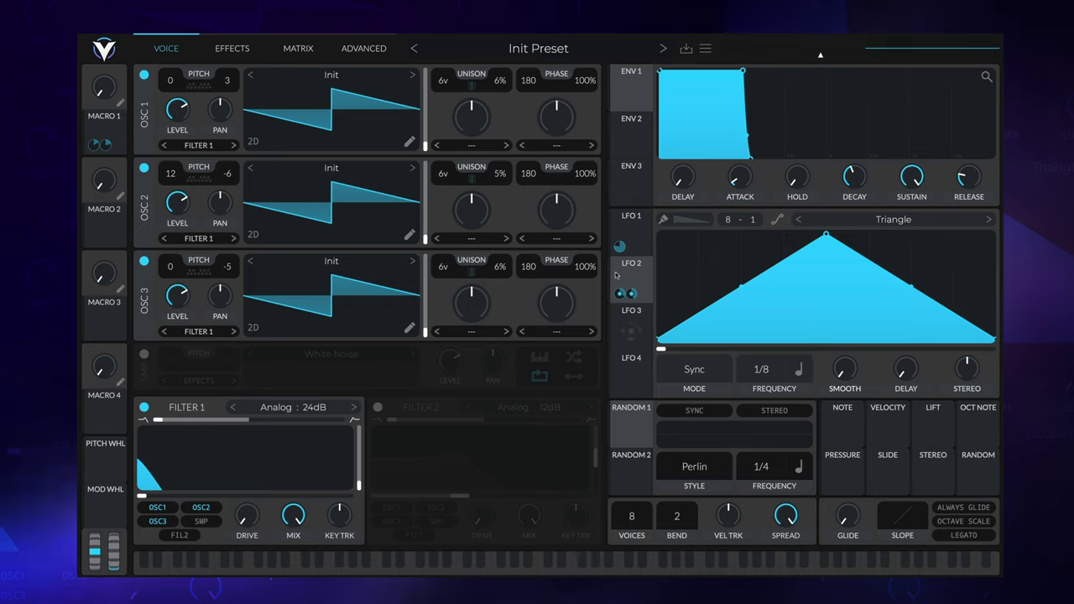
pyautogui.moveTo(104, 79)
pyautogui.moveTo(104, 76); pyautogui.dragTo(101, 65)
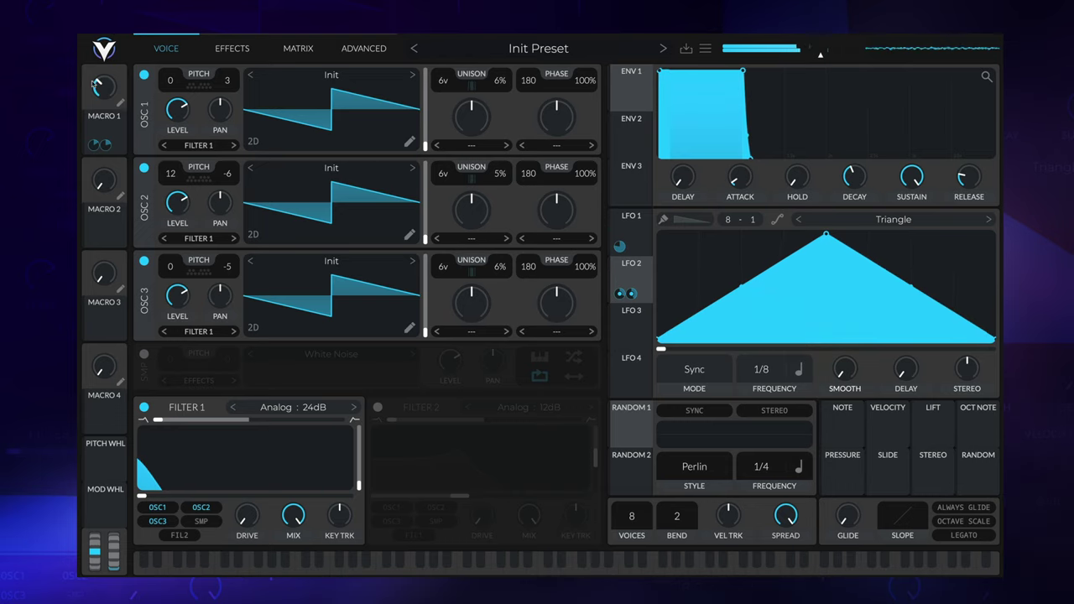
pyautogui.moveTo(95, 83); pyautogui.dragTo(112, 78)
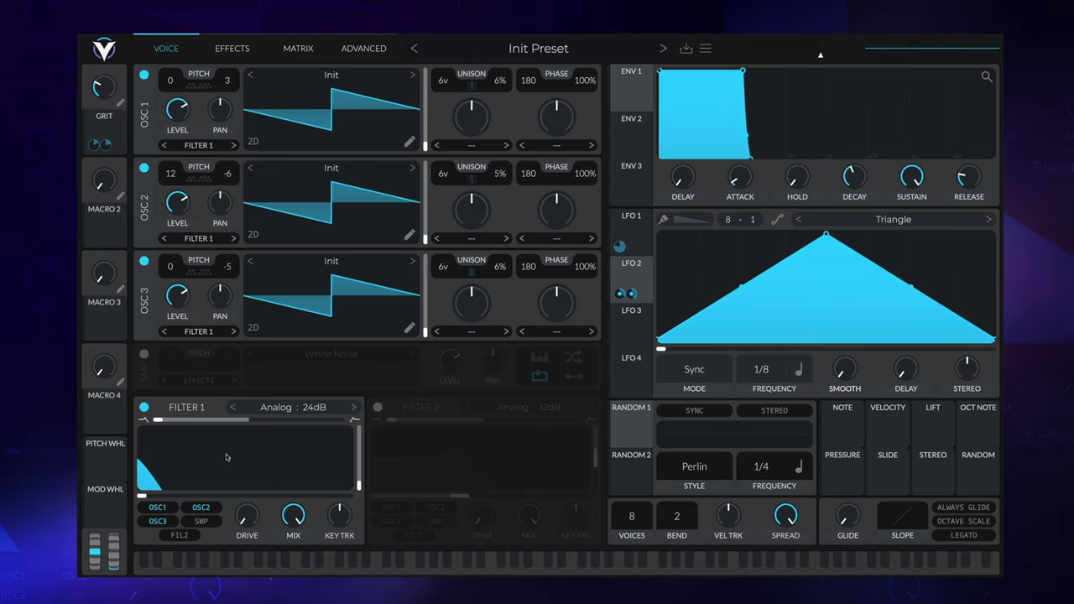
# Give Envelope 2 a short decay and route it and LFO 1 to Filter 1's cutoff, LFO amount about 80.93
pyautogui.click(628, 124)
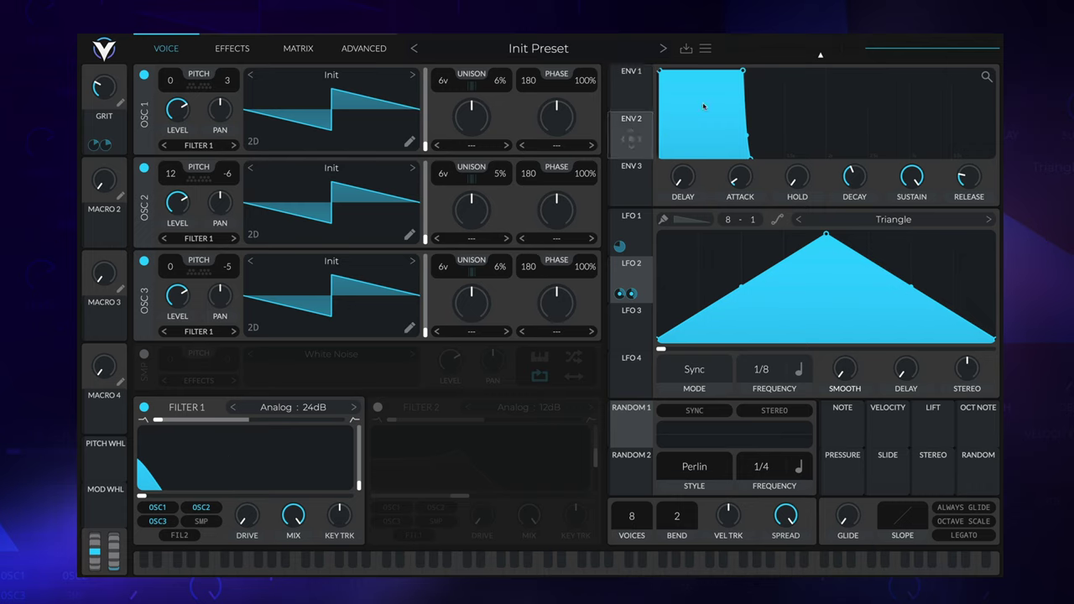
pyautogui.moveTo(742, 73); pyautogui.dragTo(678, 175)
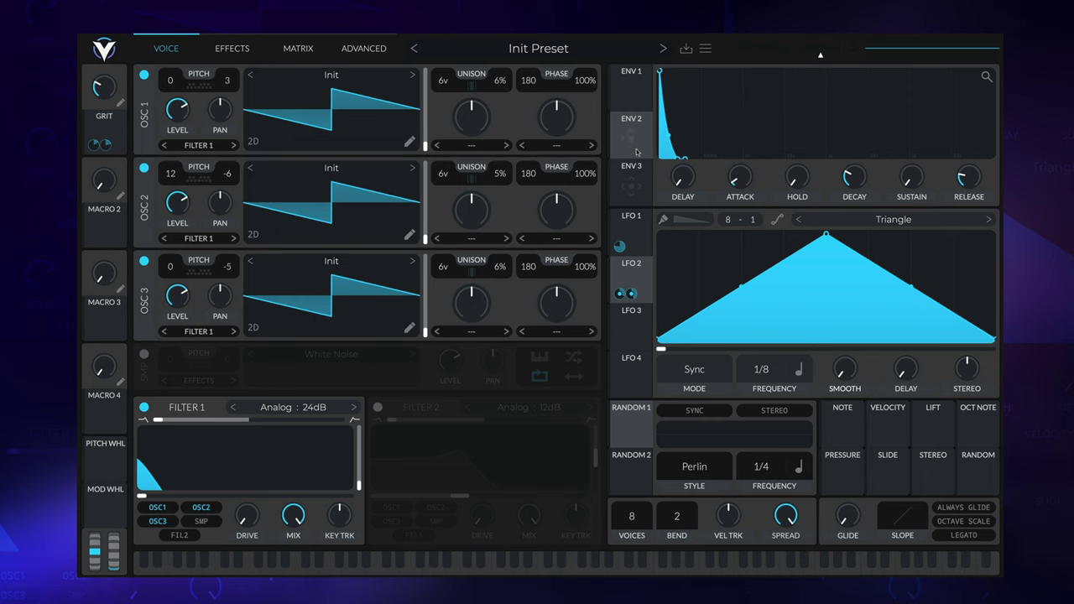
pyautogui.moveTo(632, 140); pyautogui.dragTo(201, 484)
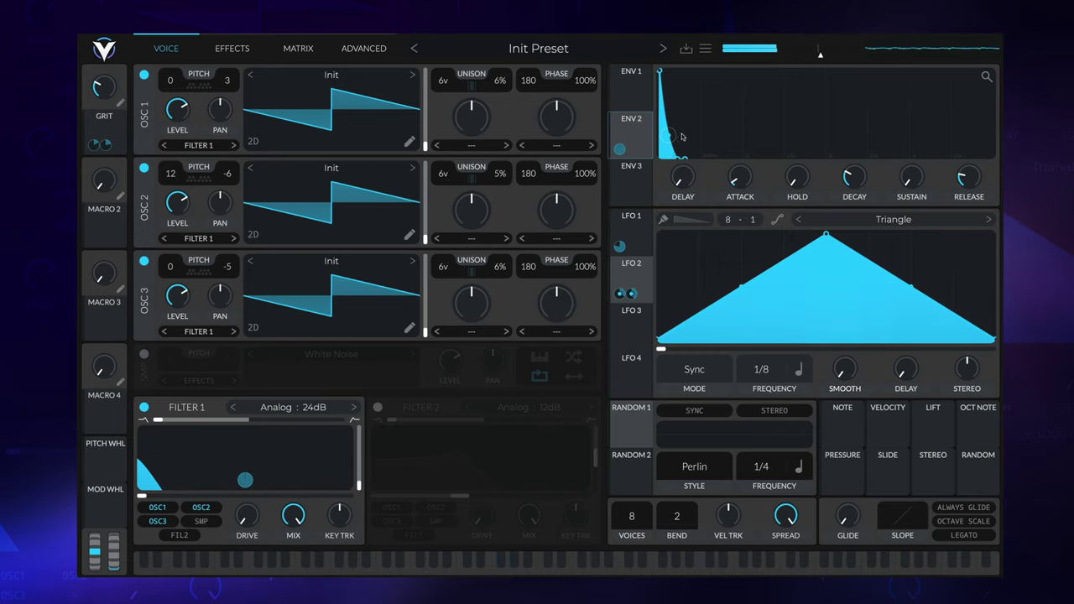
pyautogui.moveTo(619, 149)
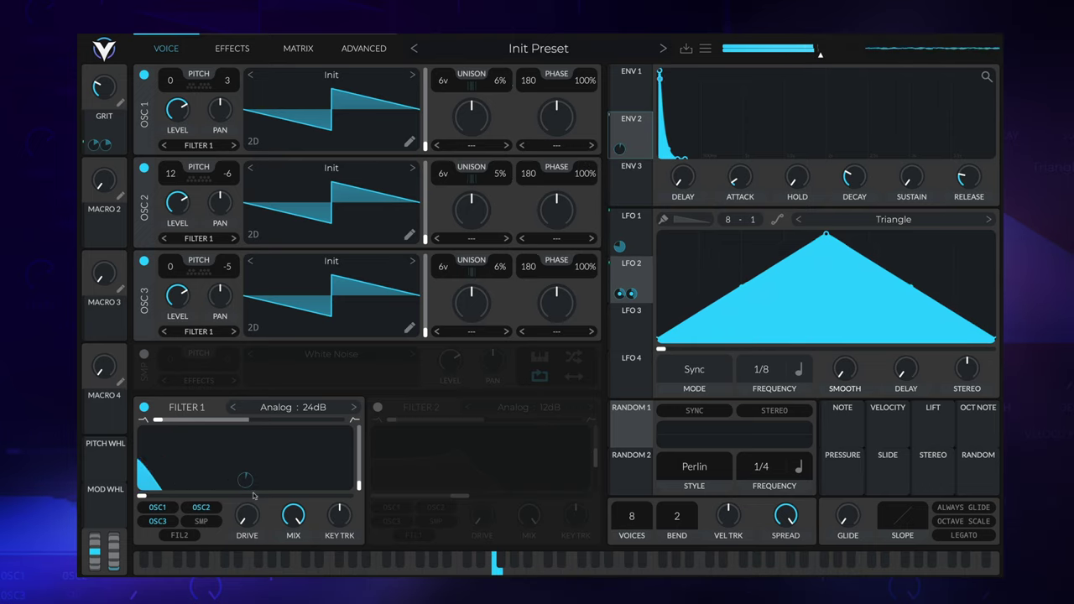
pyautogui.moveTo(619, 246); pyautogui.dragTo(228, 497)
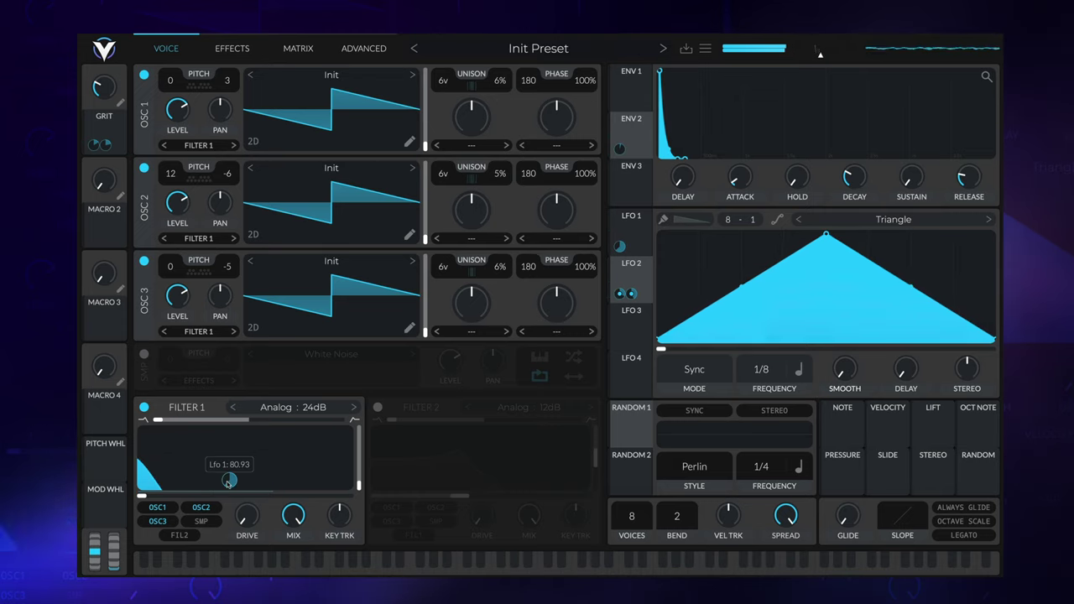
# Route LFO 3 to the pan of oscillators 1, 2 and 3, and switch its mode from Trigger to Sync
pyautogui.click(631, 310)
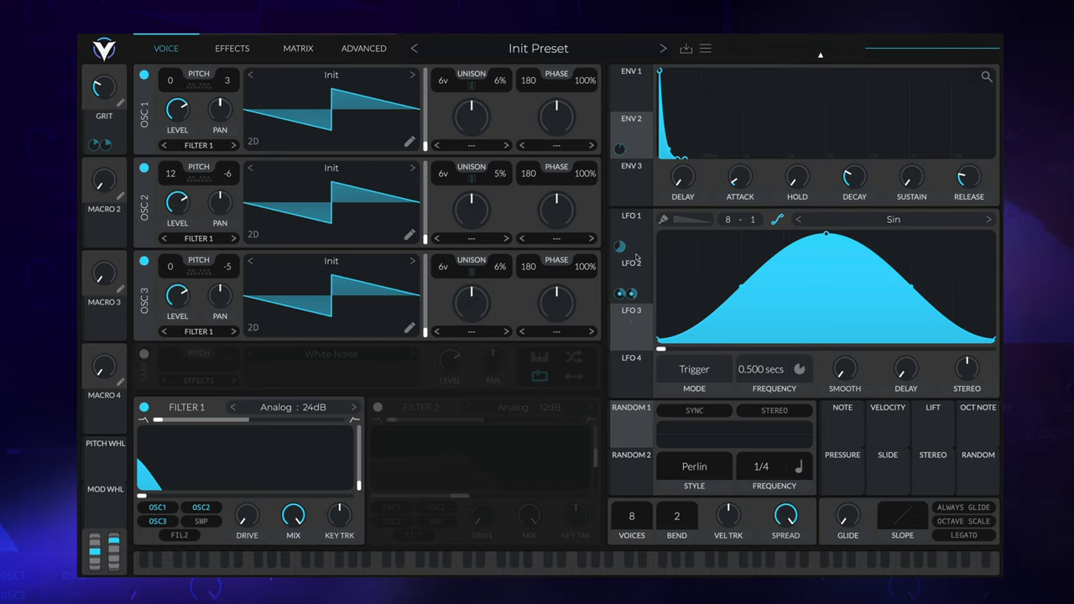
pyautogui.moveTo(631, 332); pyautogui.dragTo(232, 102)
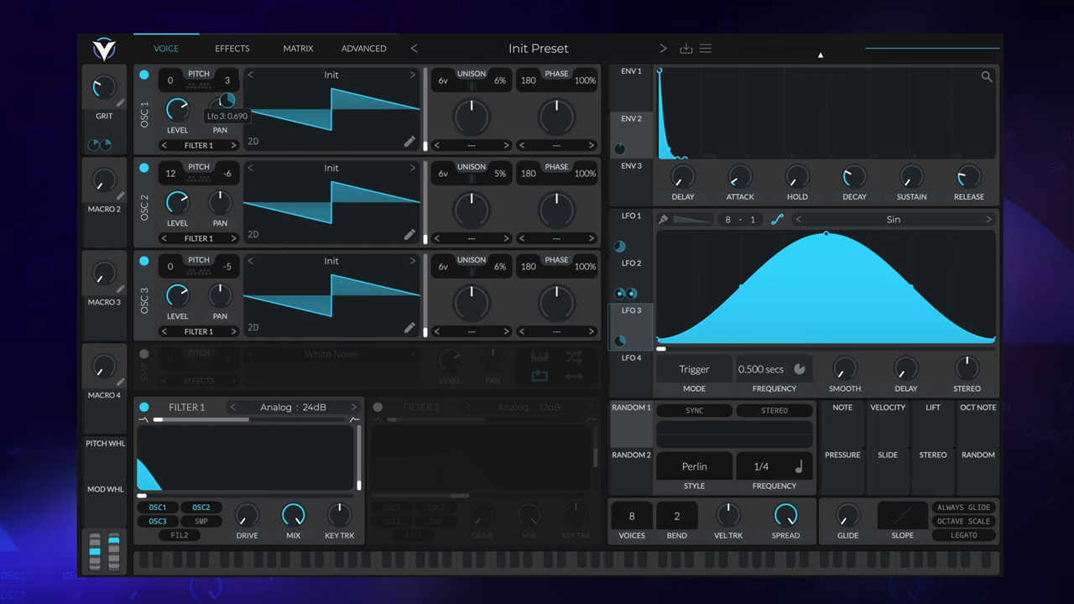
pyautogui.moveTo(635, 332); pyautogui.dragTo(230, 202)
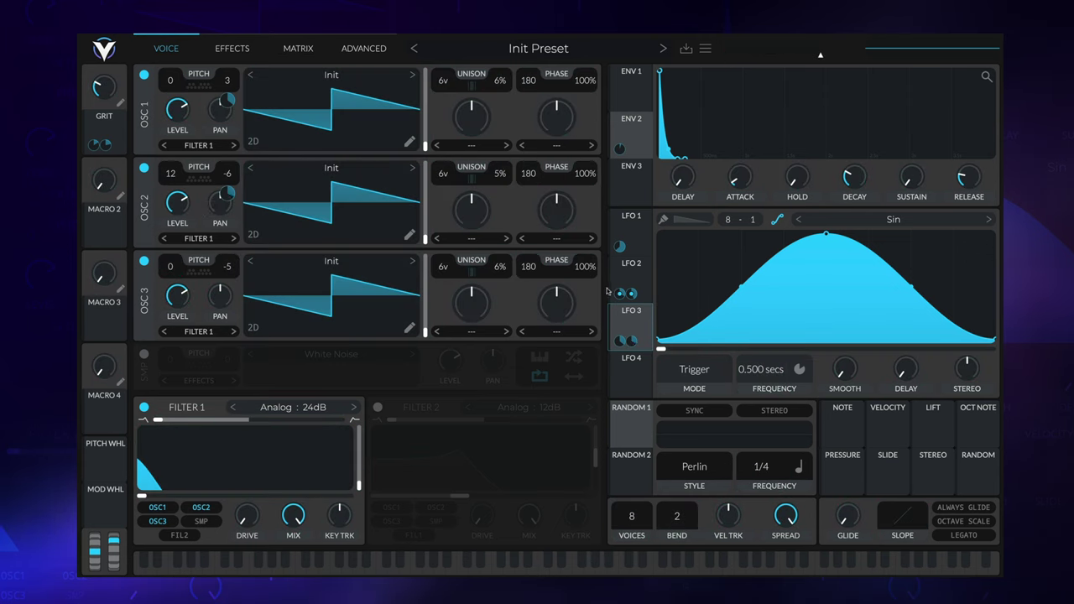
pyautogui.moveTo(558, 313); pyautogui.dragTo(220, 293)
pyautogui.moveTo(107, 94); pyautogui.dragTo(101, 93)
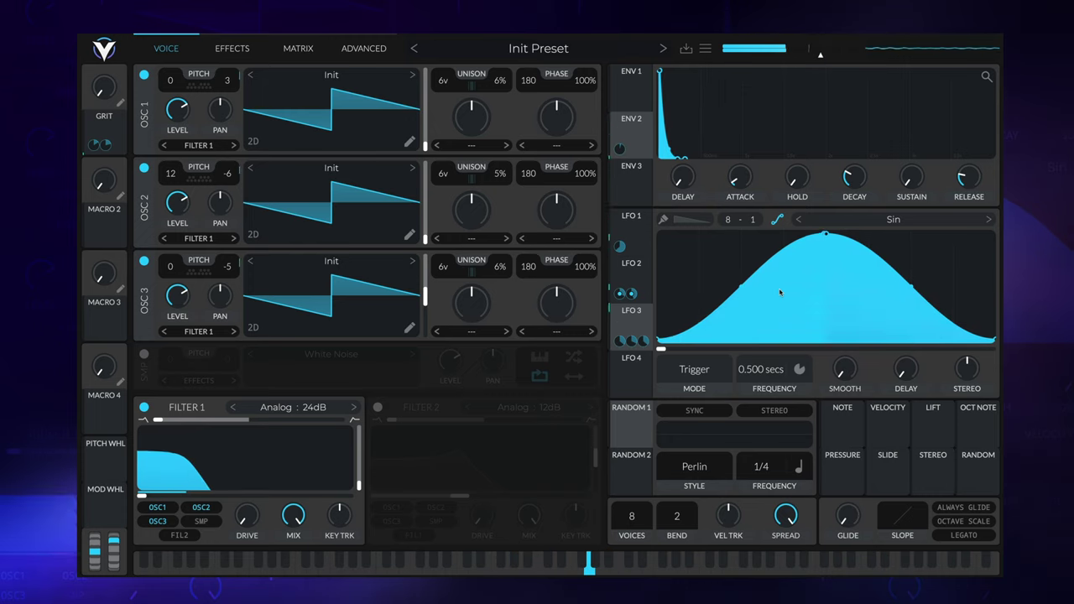
pyautogui.click(697, 391)
pyautogui.click(684, 422)
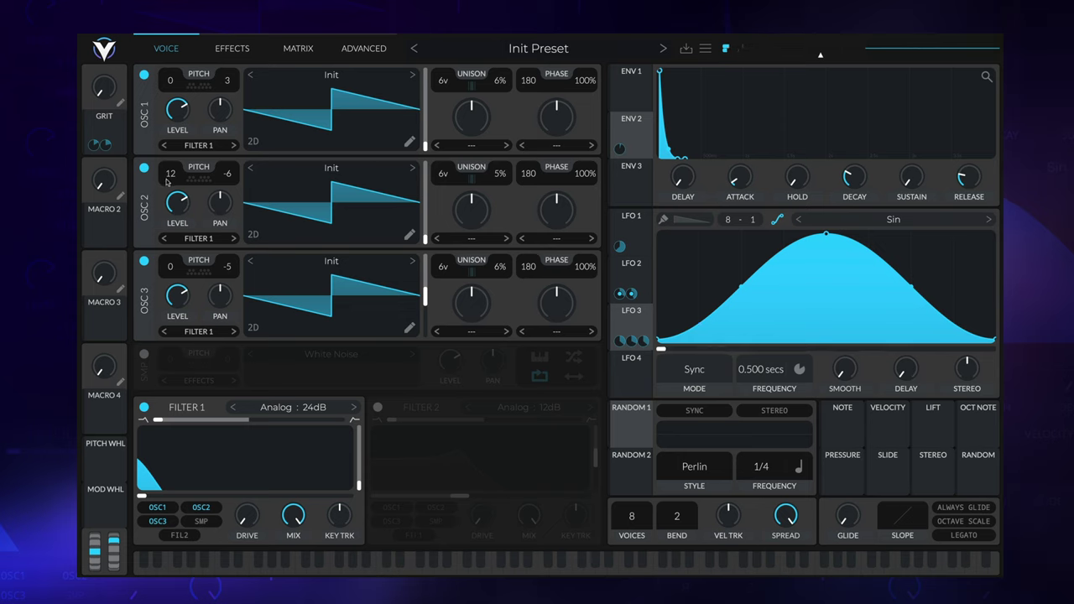
# Route the mod wheel to Filter 1 and set LFO 3's frequency to 0.132 secs
pyautogui.moveTo(94, 518); pyautogui.dragTo(207, 473)
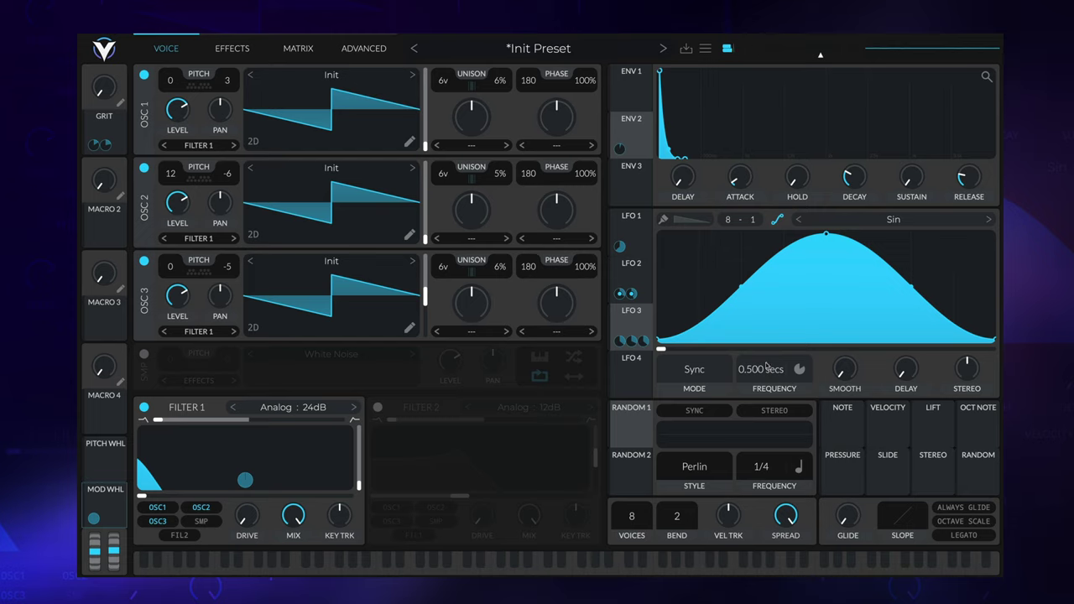
pyautogui.moveTo(765, 366); pyautogui.dragTo(762, 363)
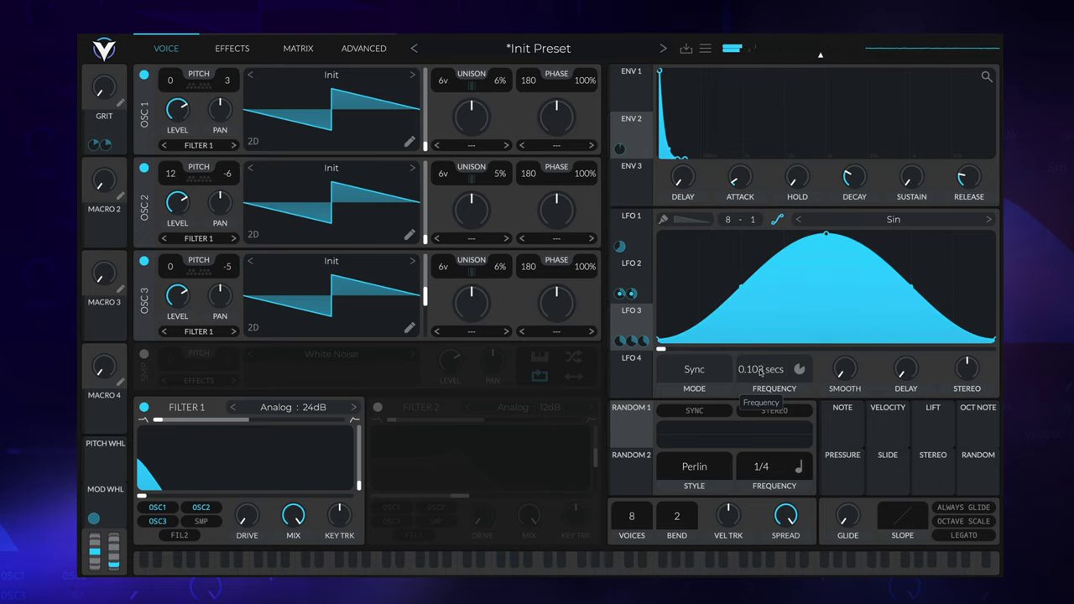
pyautogui.moveTo(760, 370); pyautogui.dragTo(763, 367)
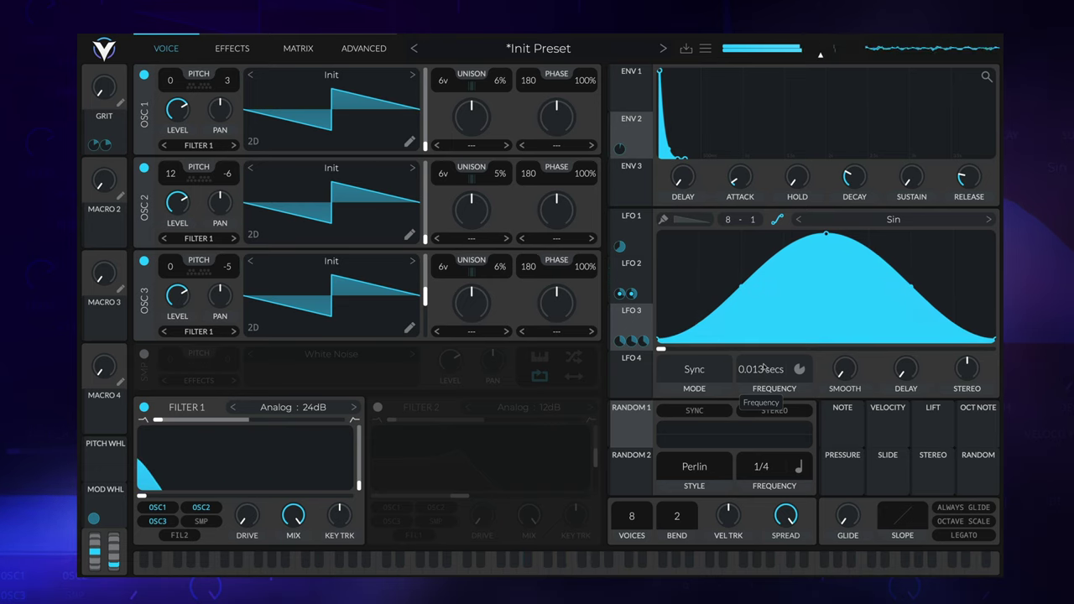
pyautogui.moveTo(762, 368); pyautogui.dragTo(766, 382)
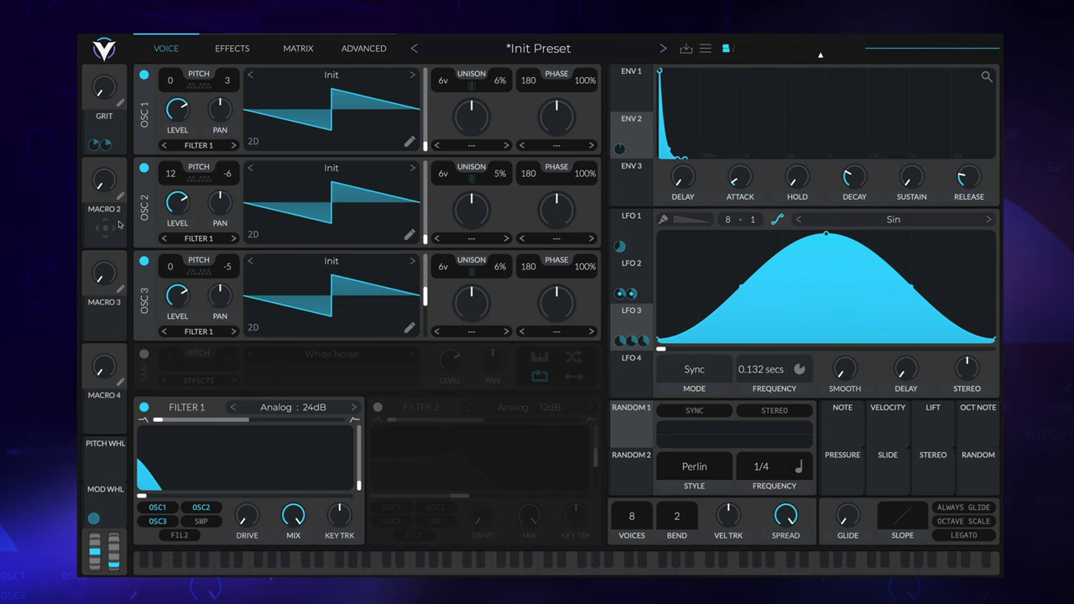
# Assign Macro 2 to three separate modulation destinations
pyautogui.moveTo(105, 227); pyautogui.dragTo(220, 293)
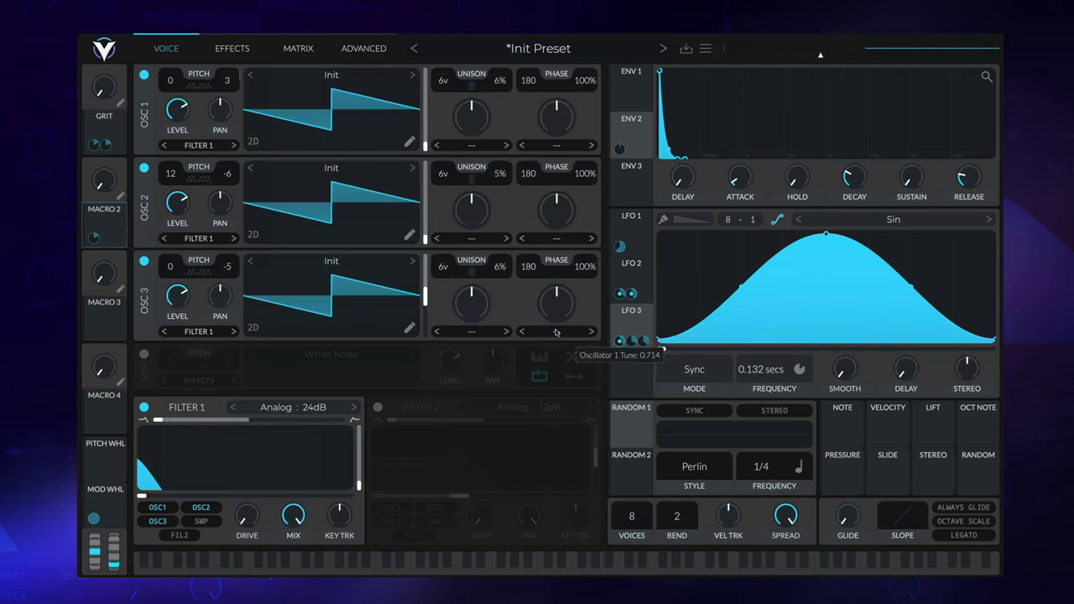
pyautogui.moveTo(117, 232); pyautogui.dragTo(629, 348)
pyautogui.moveTo(105, 221); pyautogui.dragTo(642, 341)
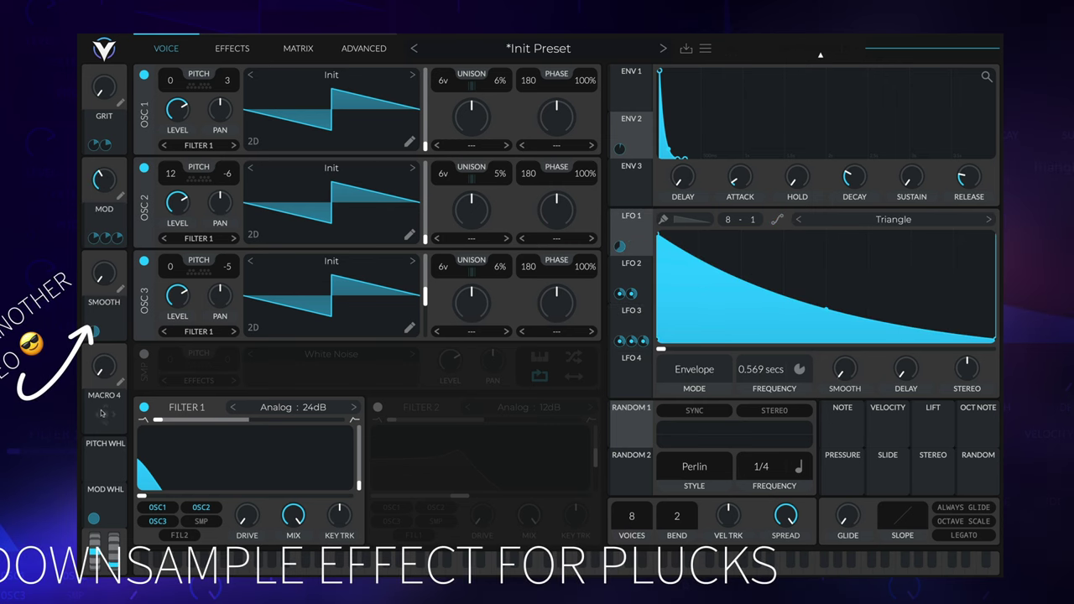
# On the effects page, enable Down Sample distortion and link Macro 4 to its Mix, turning the macro up
pyautogui.click(231, 48)
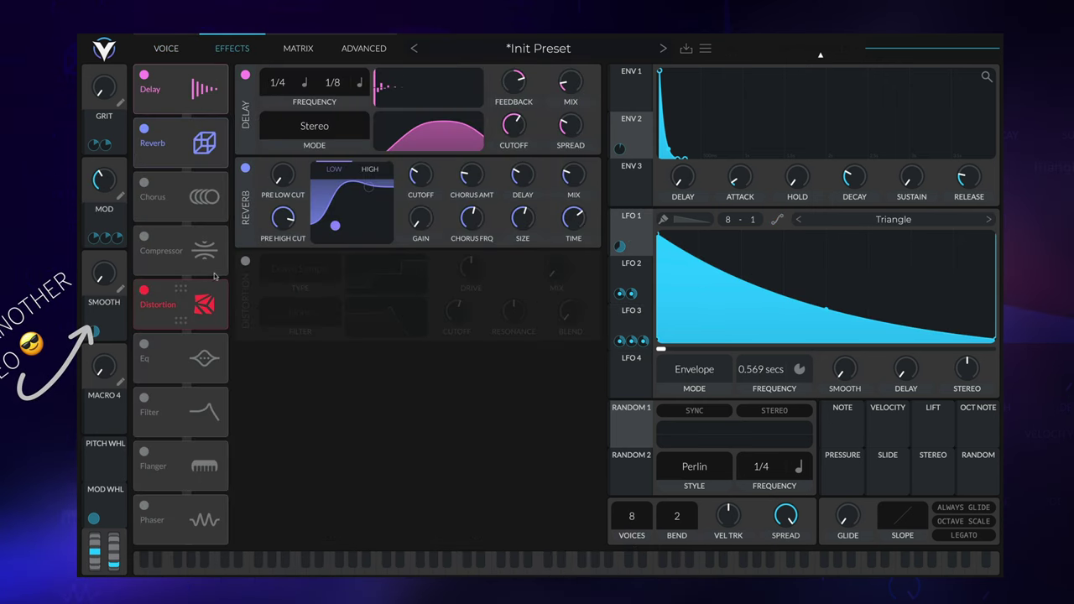
pyautogui.click(245, 261)
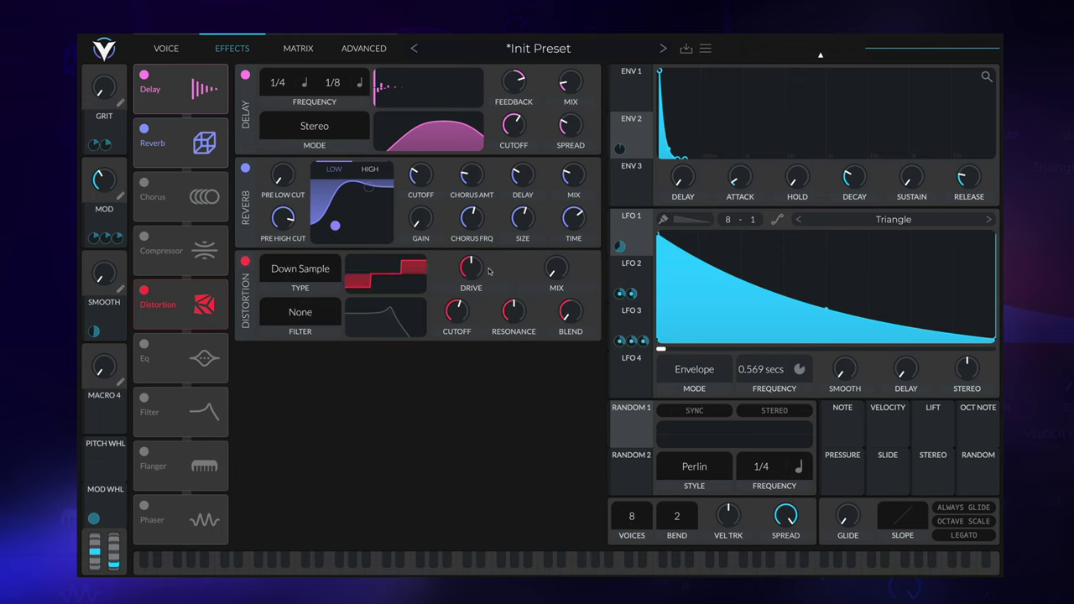
pyautogui.moveTo(102, 409); pyautogui.dragTo(556, 270)
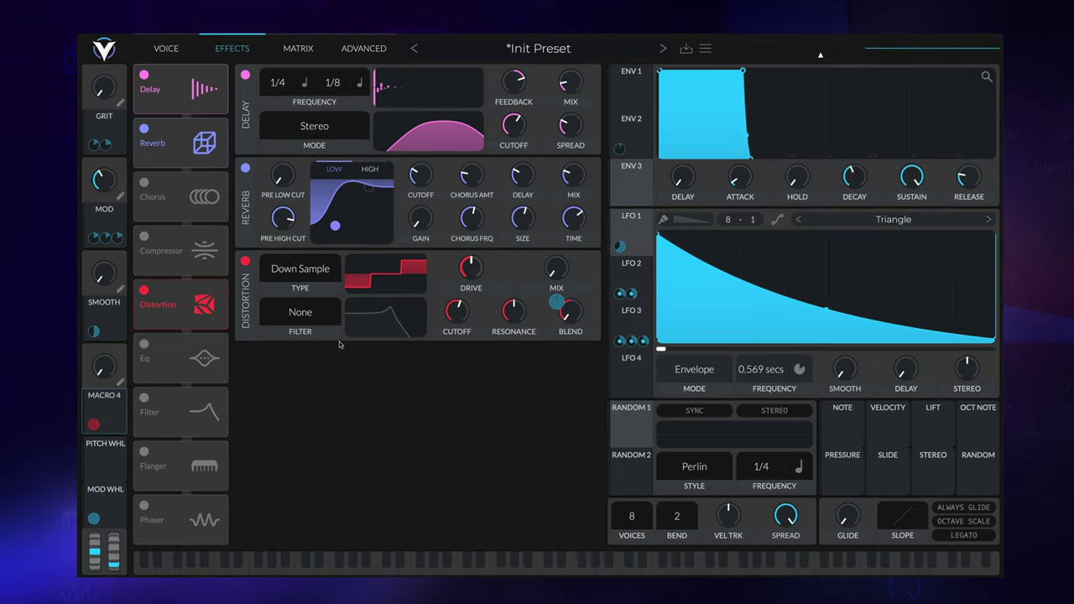
pyautogui.moveTo(109, 376); pyautogui.dragTo(108, 340)
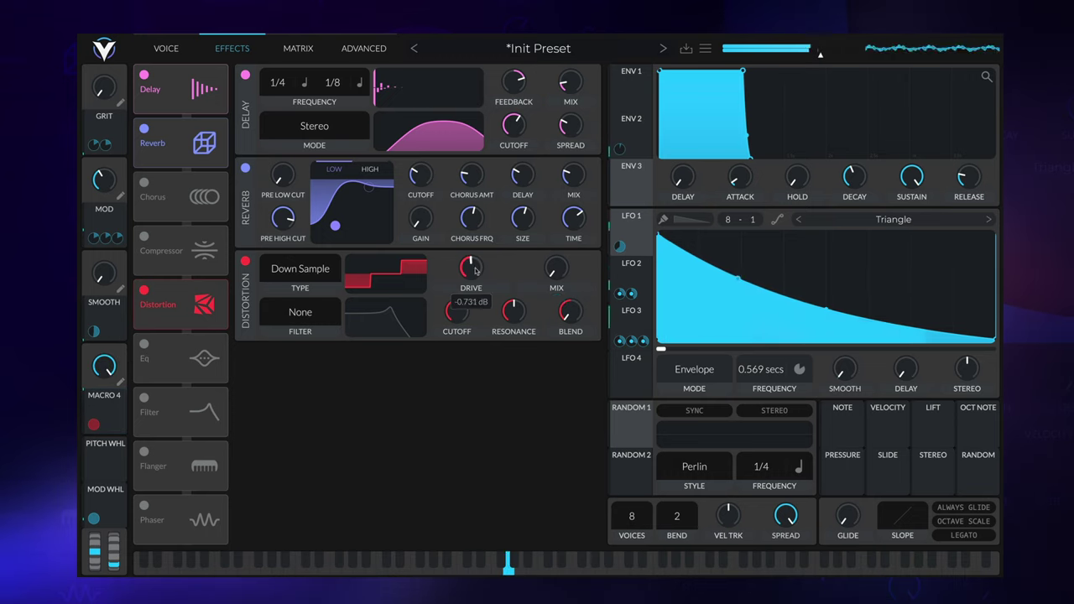
# Lower the distortion drive to about -14.85 dB, nudge Macro 4 up, and rename it BITZ
pyautogui.moveTo(462, 267)
pyautogui.mouseDown()
pyautogui.moveTo(474, 280)
pyautogui.moveTo(480, 256)
pyautogui.mouseUp()
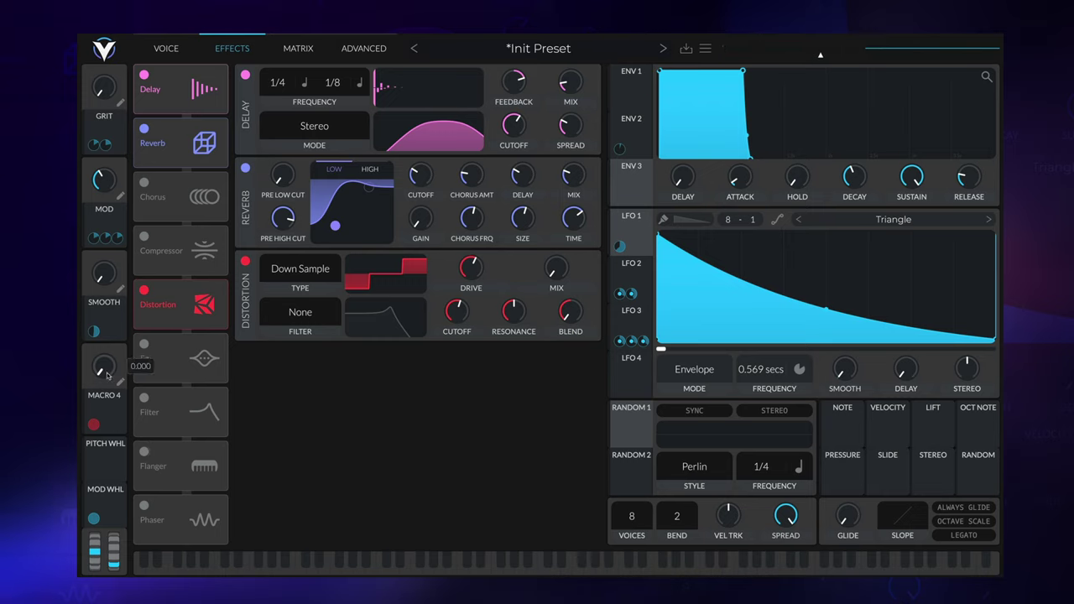
pyautogui.moveTo(108, 372); pyautogui.dragTo(106, 364)
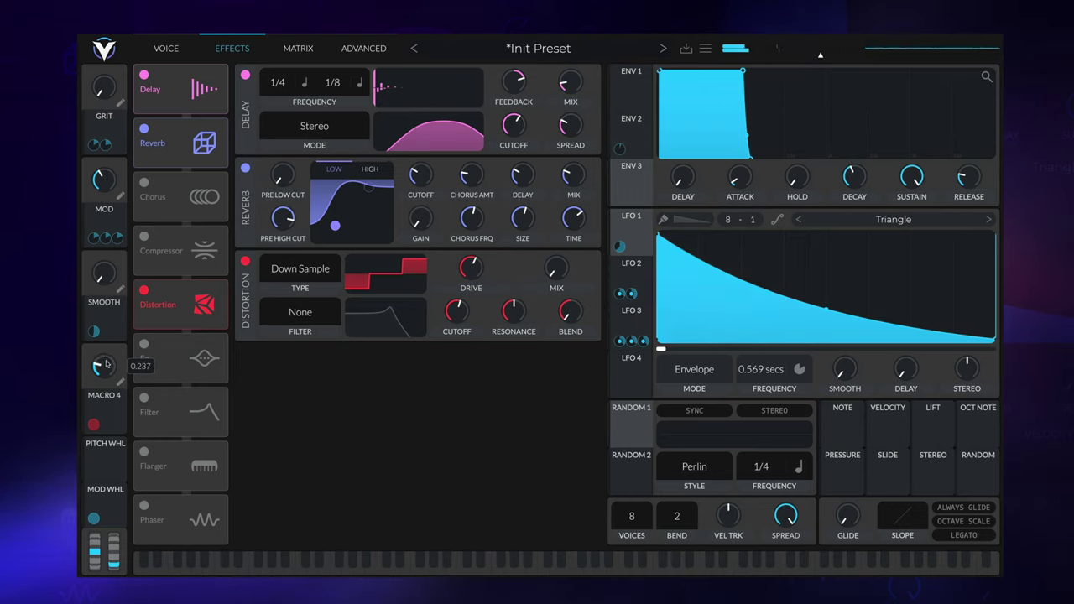
pyautogui.click(121, 383)
pyautogui.write('BITZ')
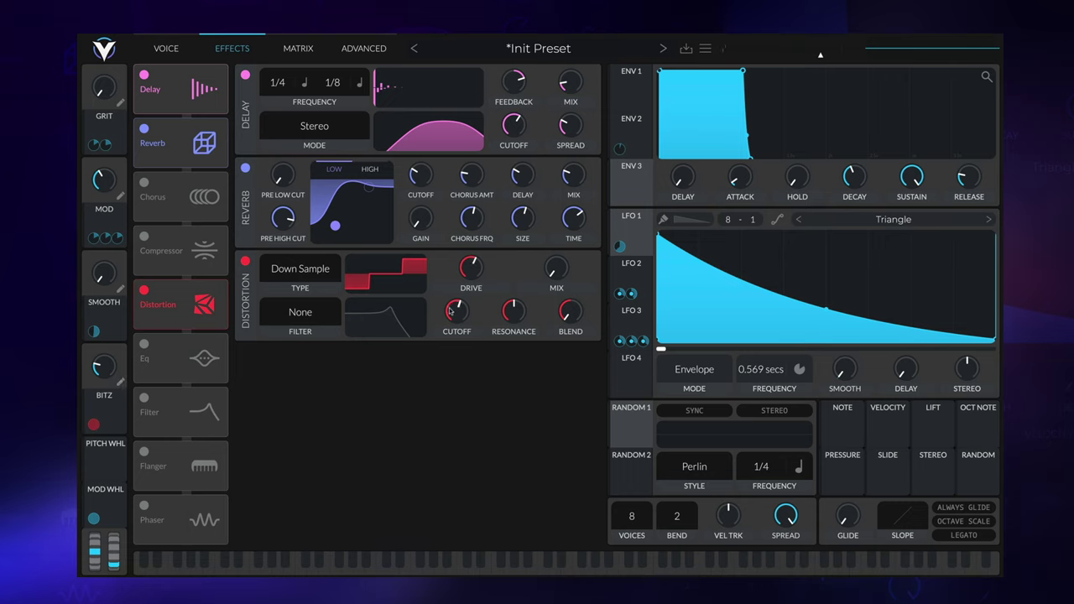